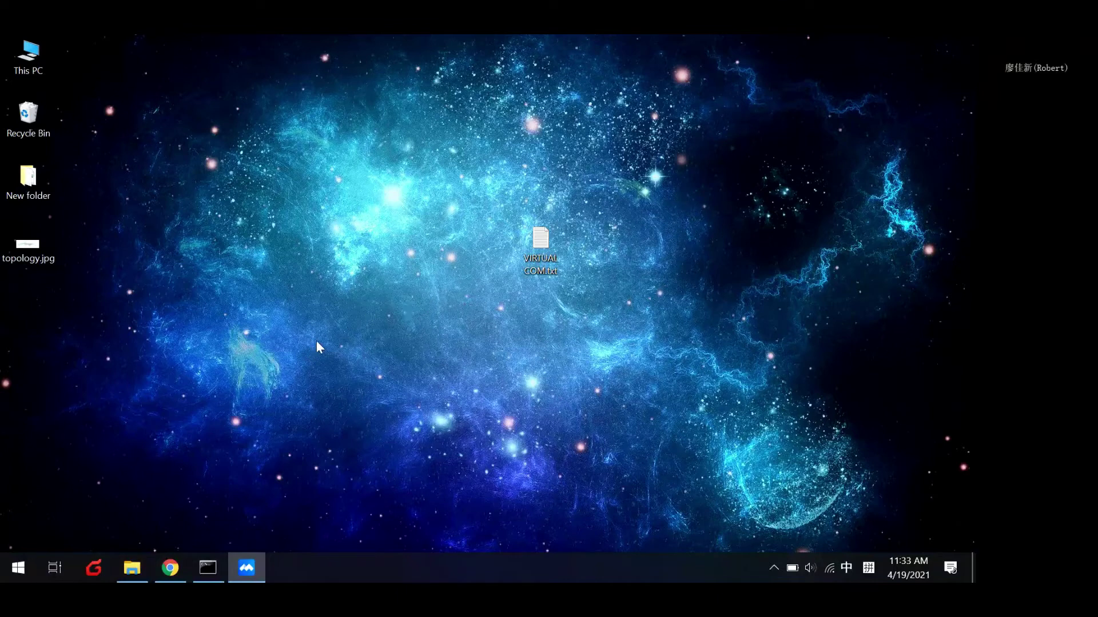
View the topology diagram image, briefly checking the serial_port_utility_512 folder.
double_click(44, 252)
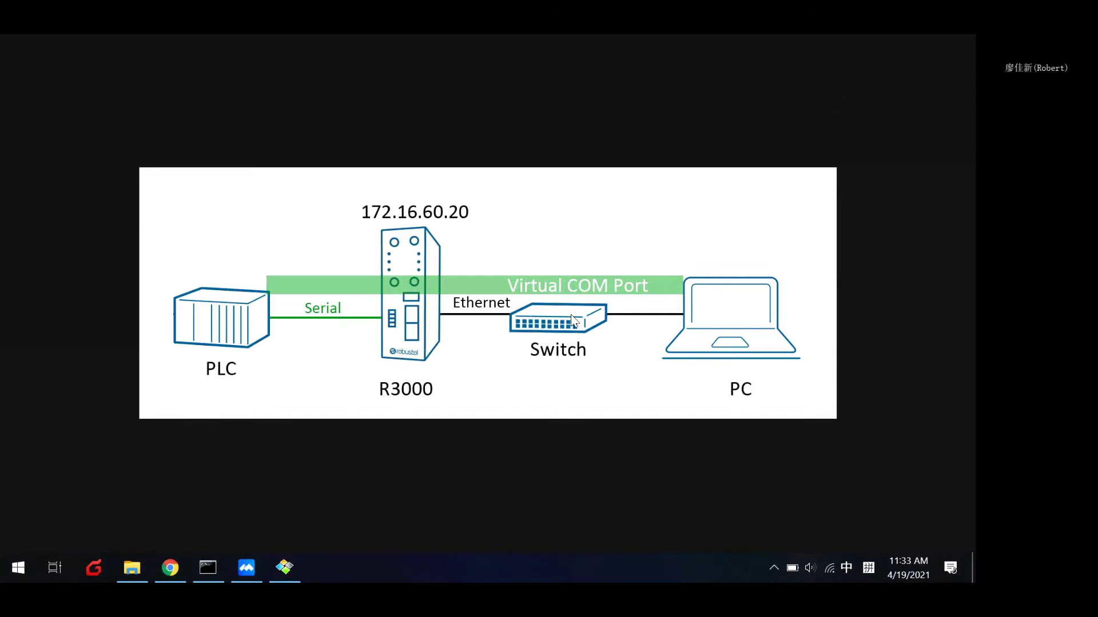
click(133, 568)
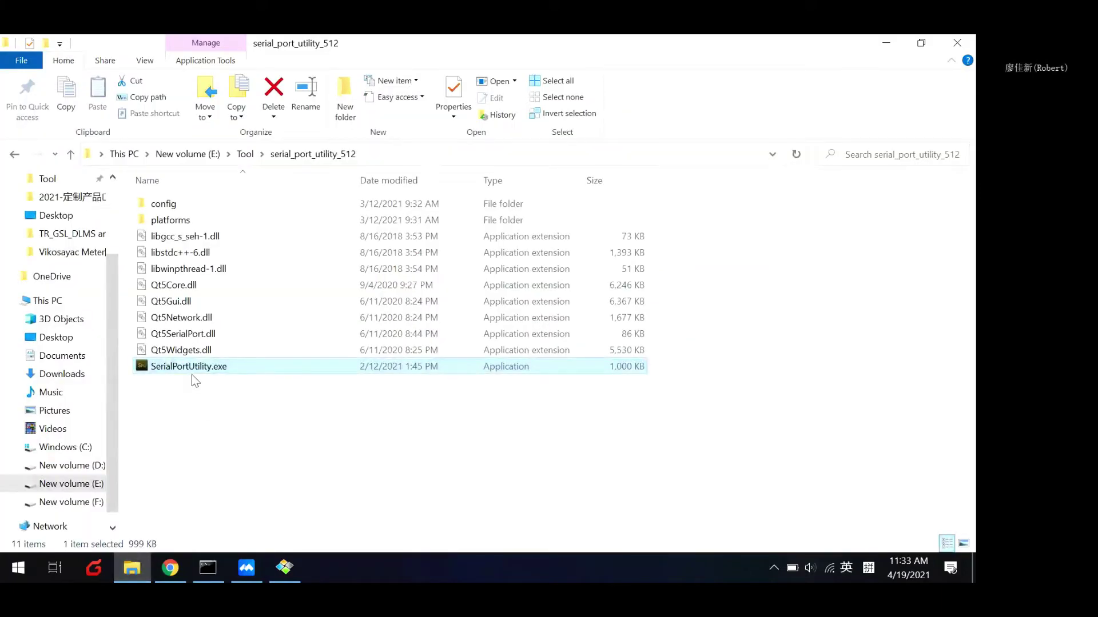
click(136, 569)
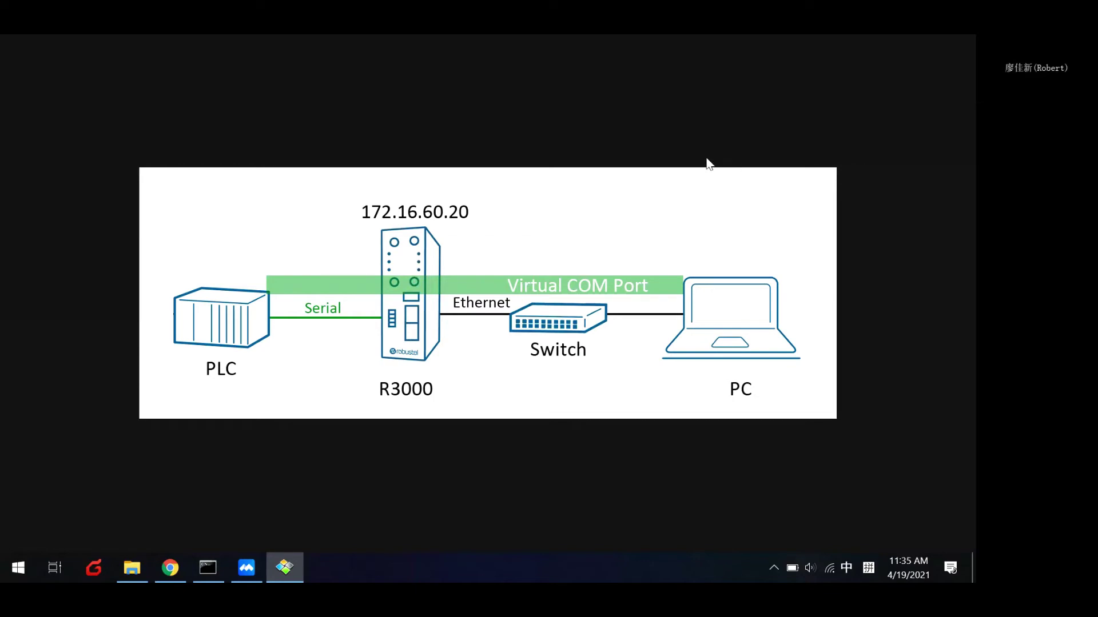
Close the diagram viewer and leave Serial Port Utility visible with the folder window hidden.
key(Escape)
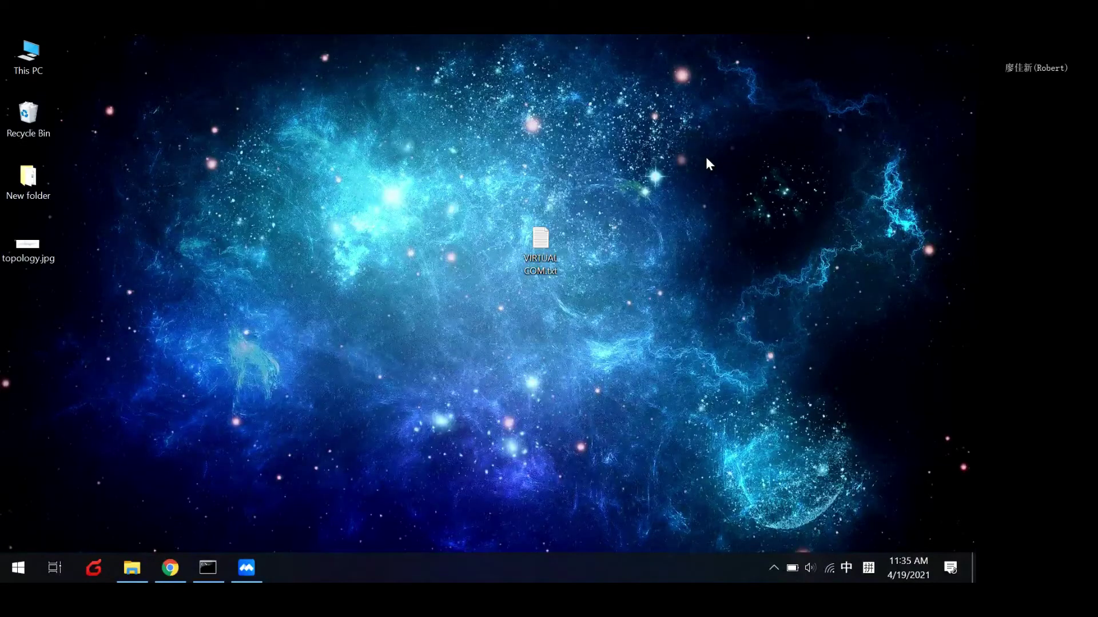
click(131, 569)
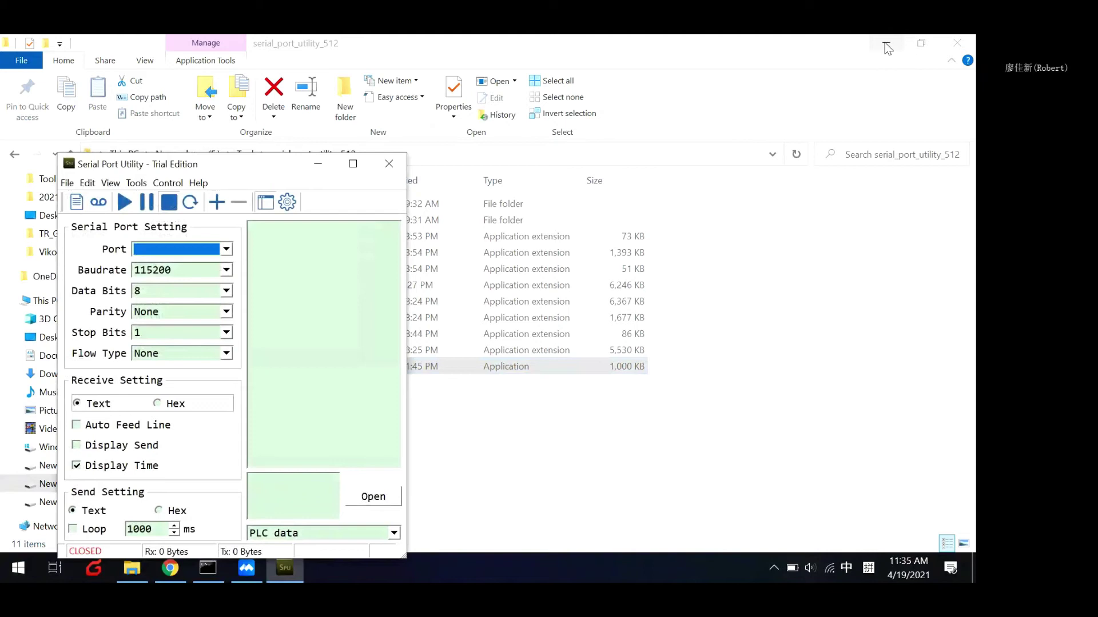
click(886, 43)
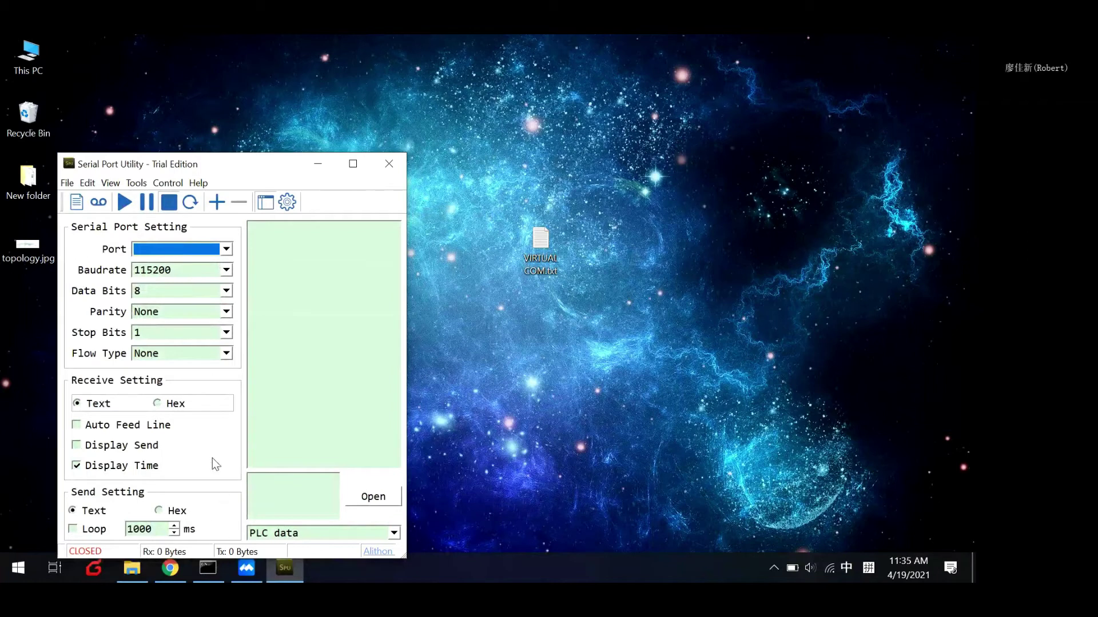
Confirm the COM4 adapter under Ports in Device Manager.
key(super+r)
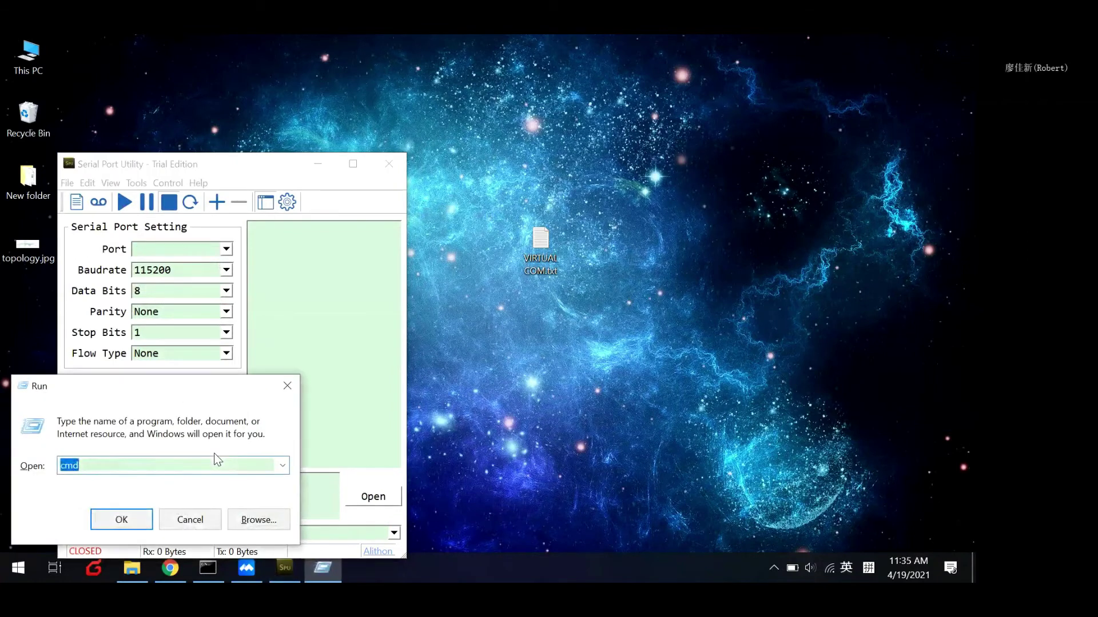
key(Down)
key(Return)
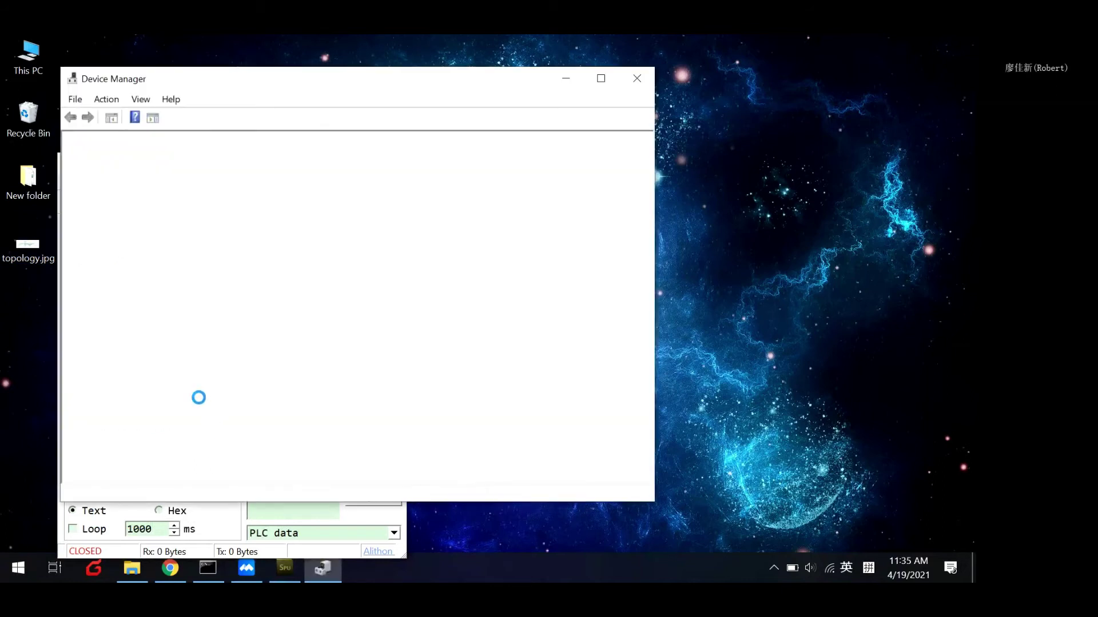
click(85, 372)
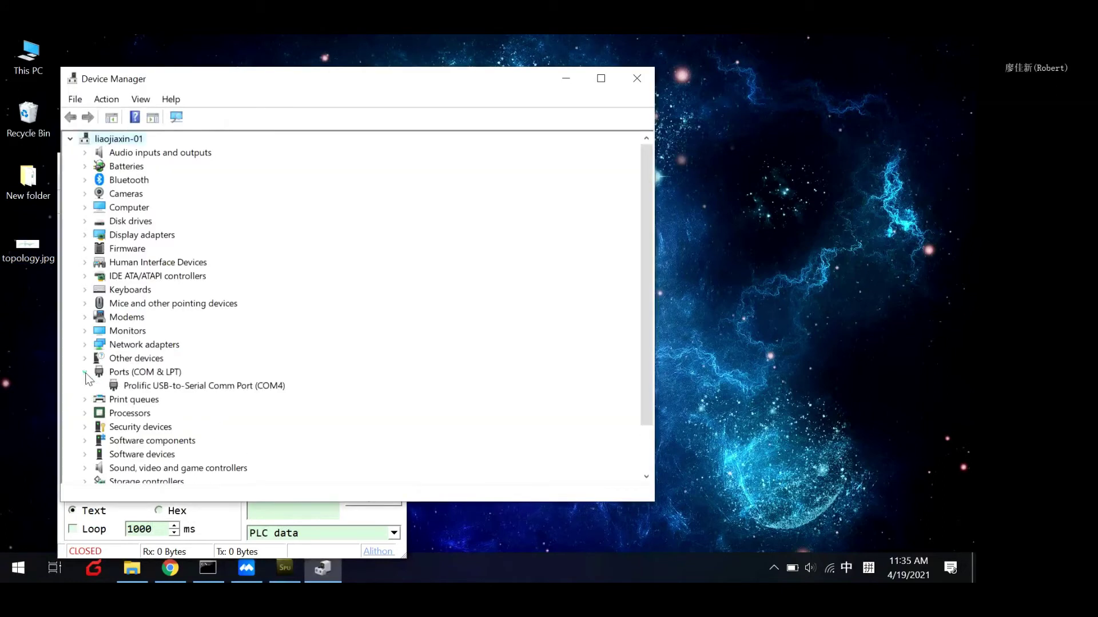
click(566, 79)
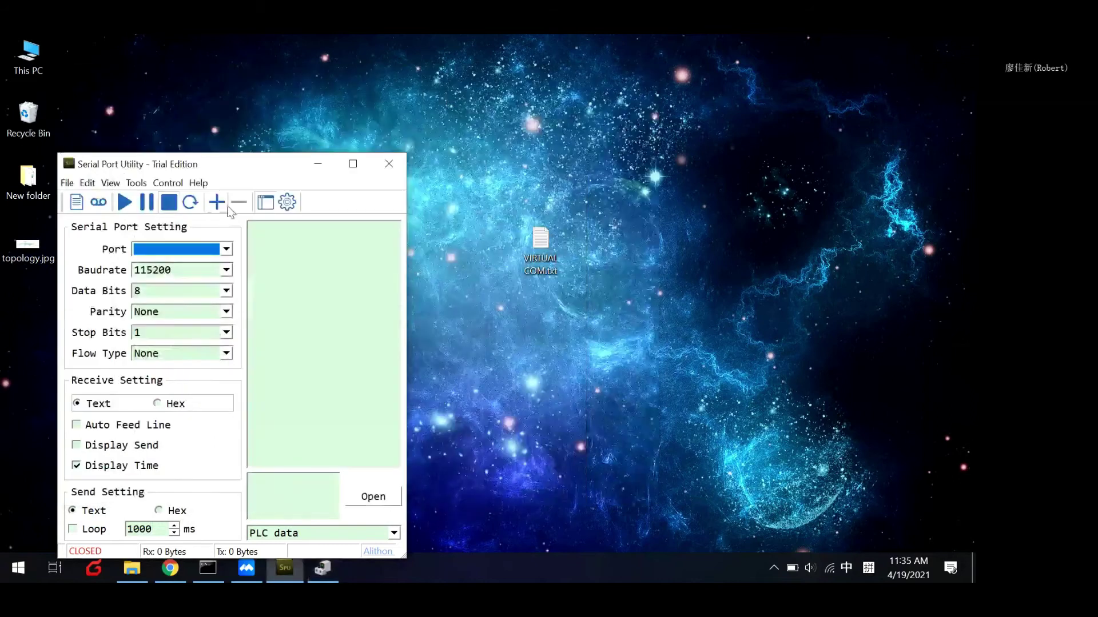
Select the COM4 Prolific port in Serial Port Utility and open the connection.
click(218, 249)
click(195, 264)
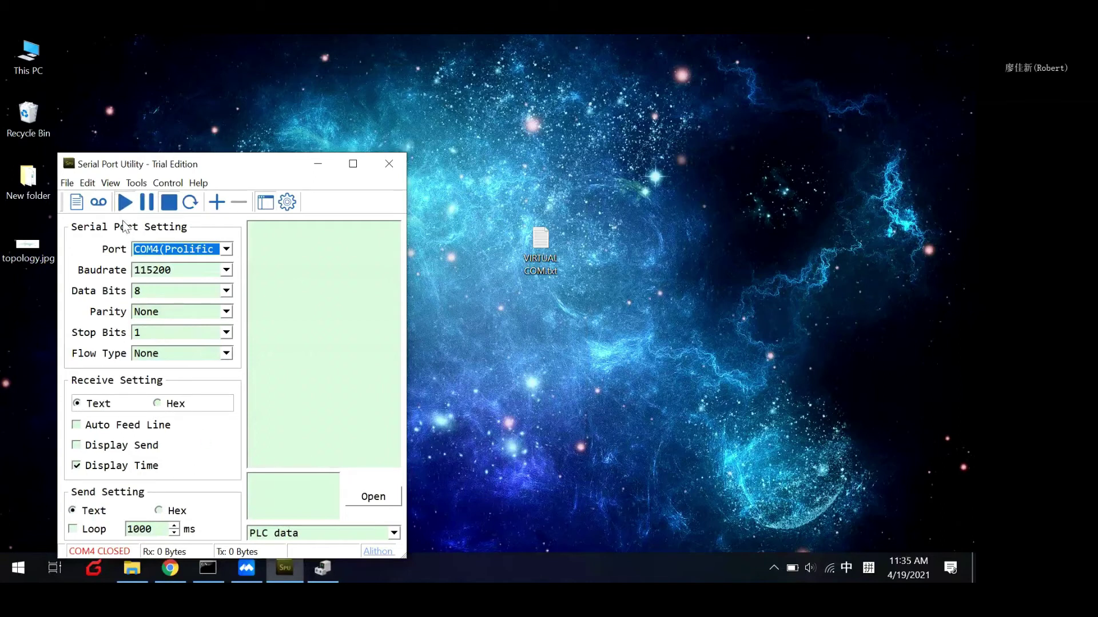
key(F5)
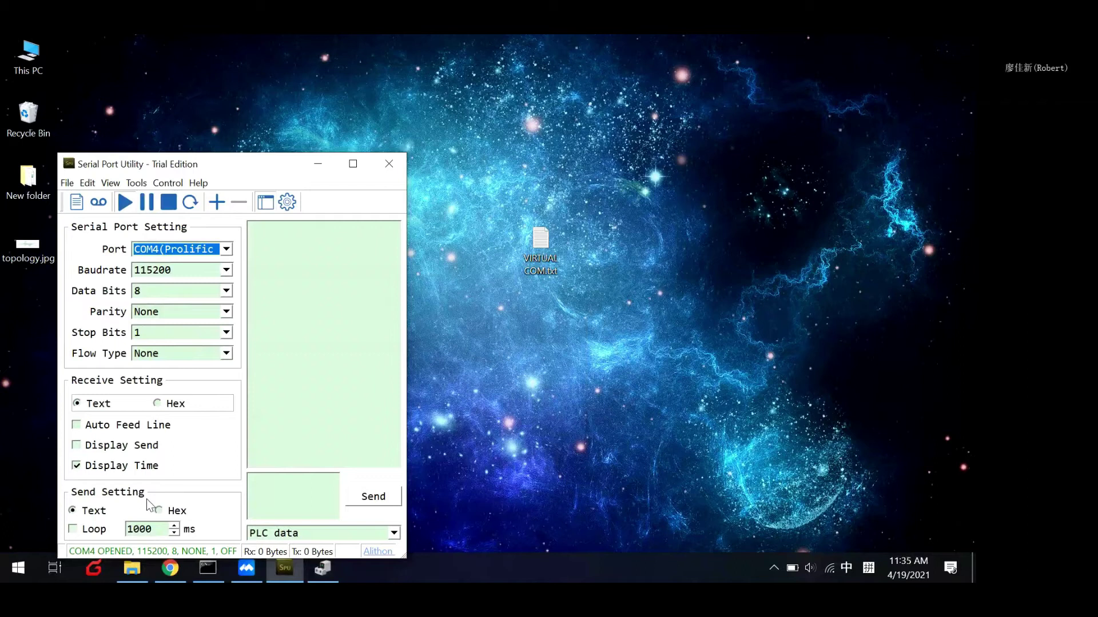
Log in to the router web manager at 172.16.60.20 with the saved credentials.
click(169, 568)
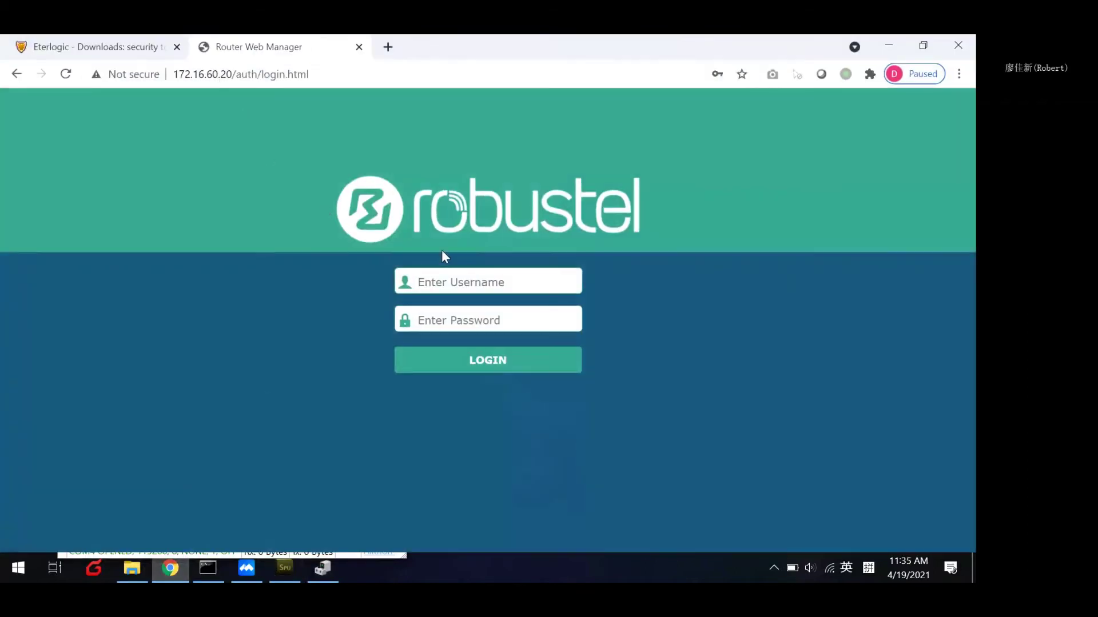
click(476, 279)
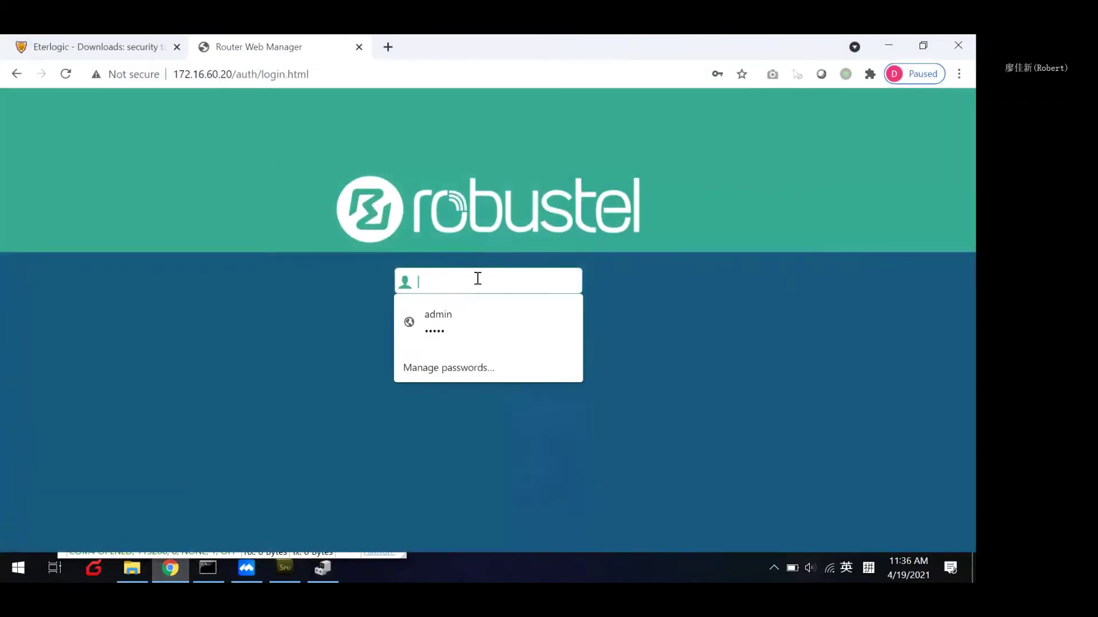
click(435, 314)
click(453, 363)
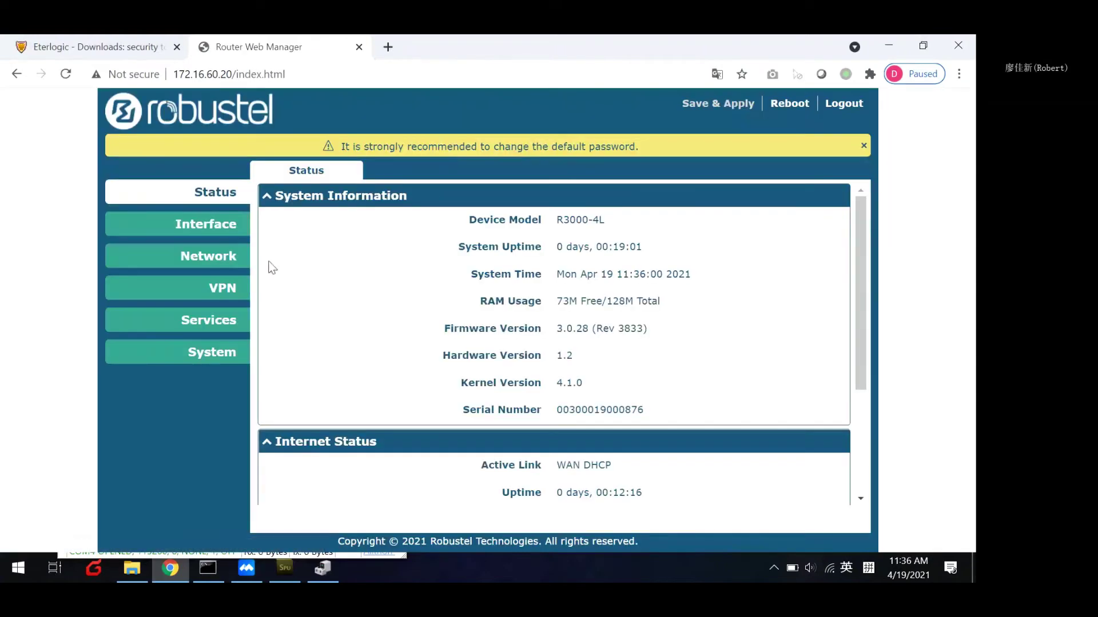
Under Interface > Serial Port, edit COM2 and switch Enable on.
click(218, 224)
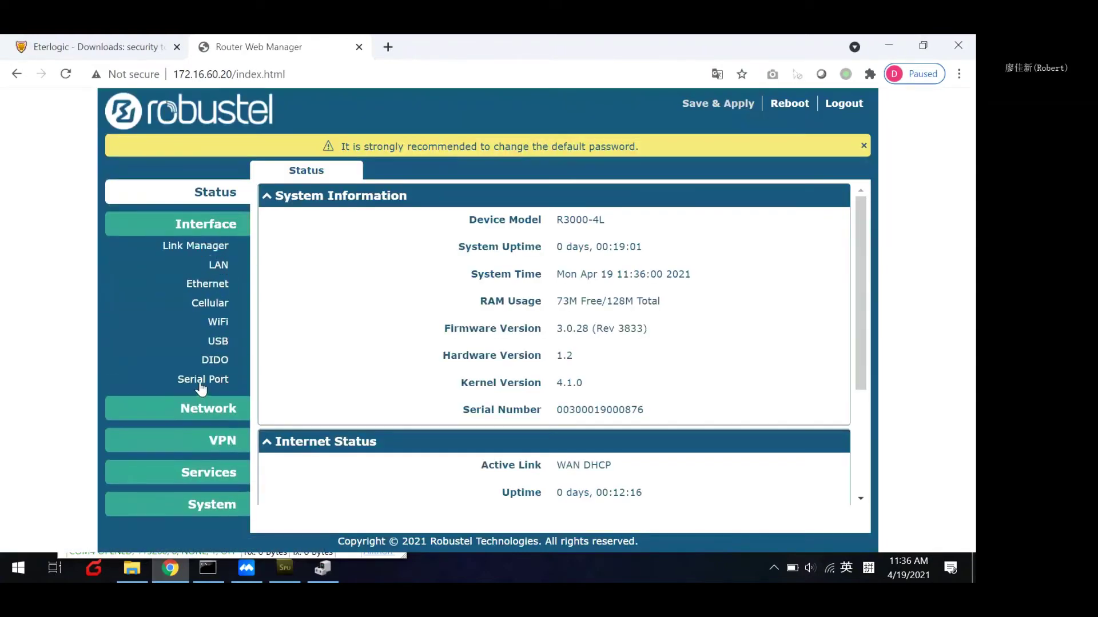
click(202, 381)
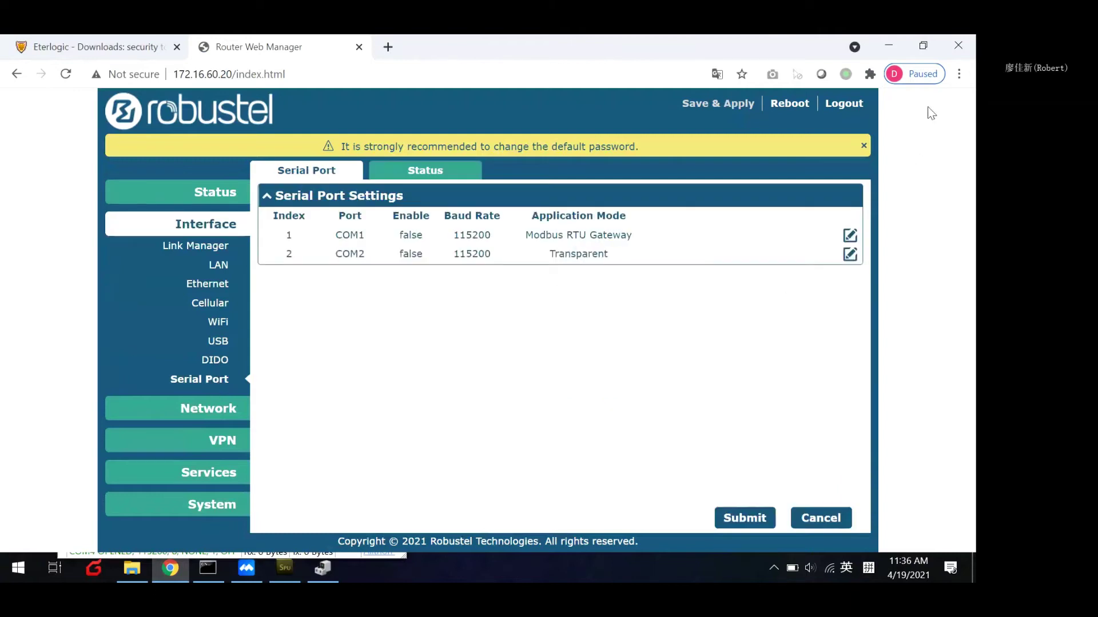
click(852, 258)
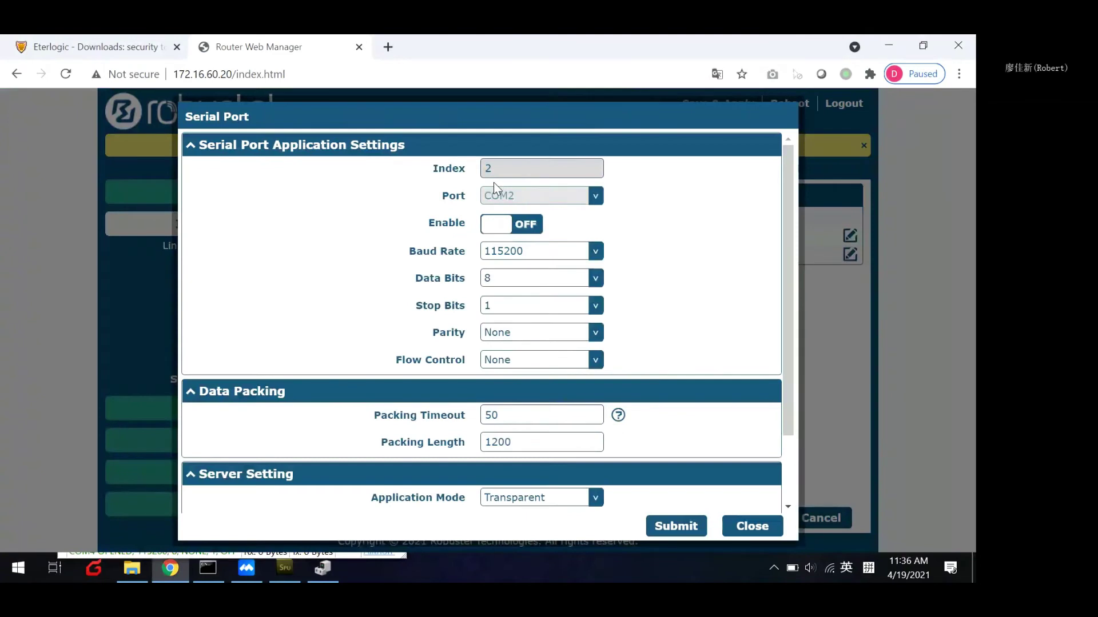
click(525, 224)
scroll(571, 232, down, 1)
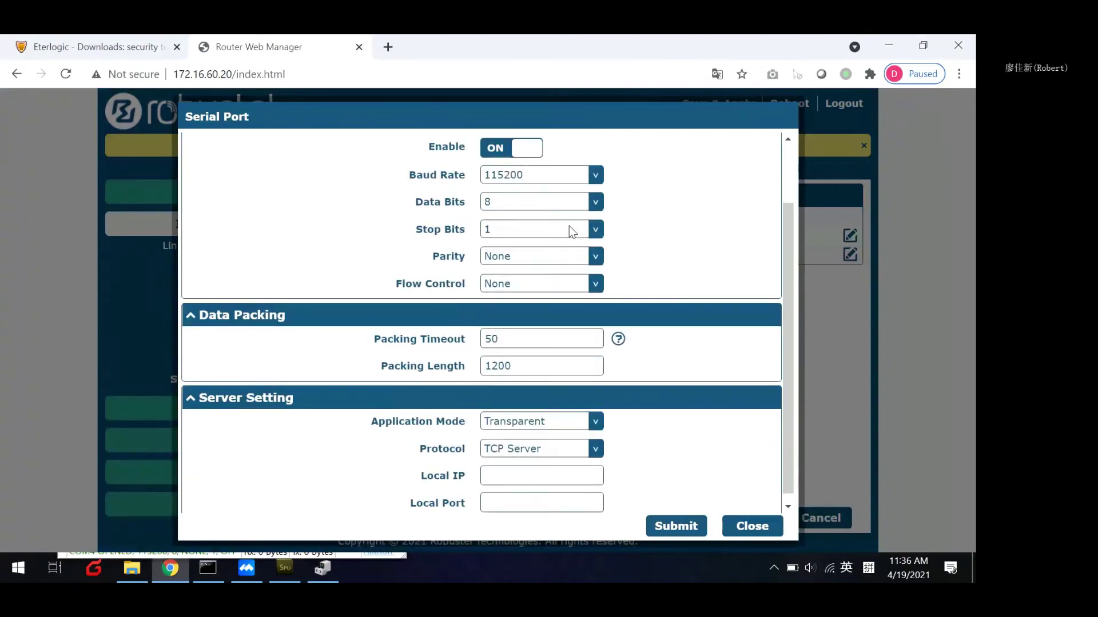
scroll(568, 229, up, 1)
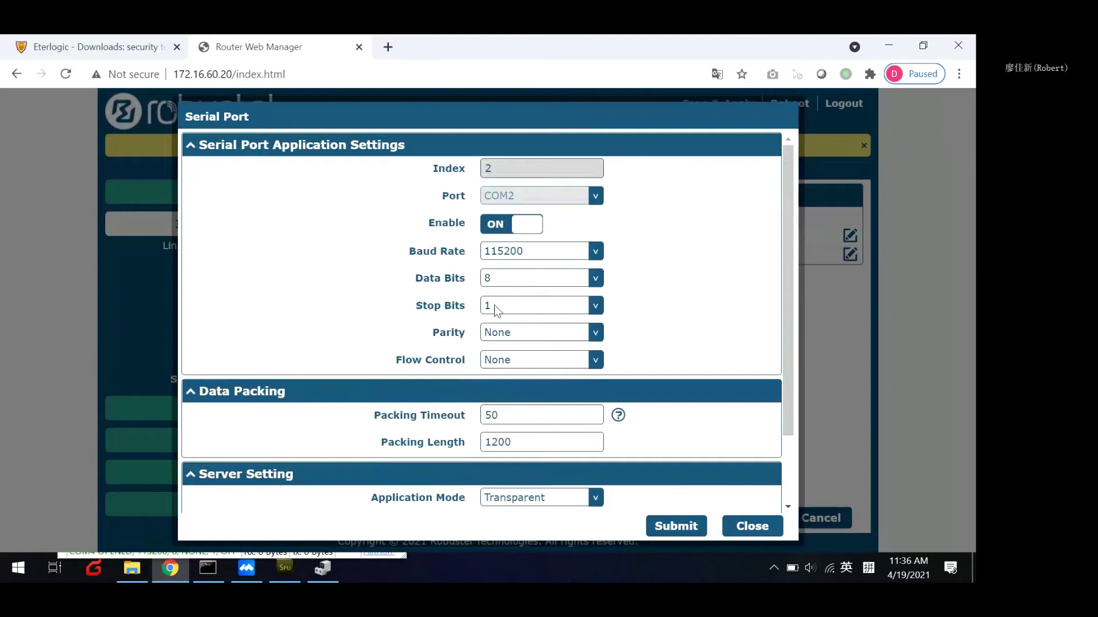
Compare with Serial Port Utility's settings, then review the rest of the COM2 settings.
click(285, 568)
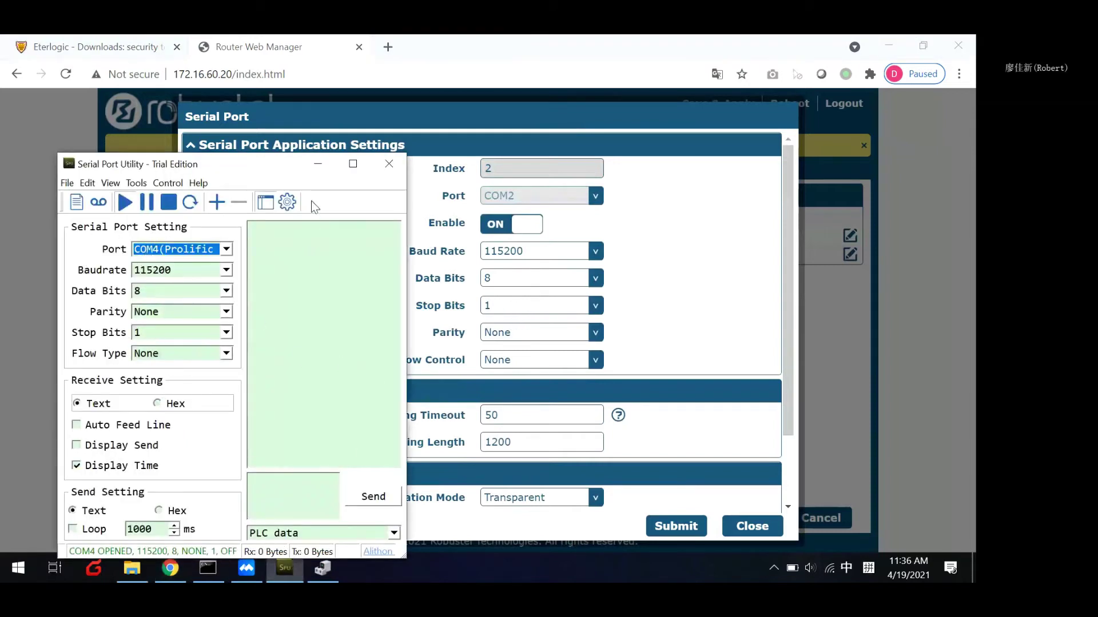
click(317, 163)
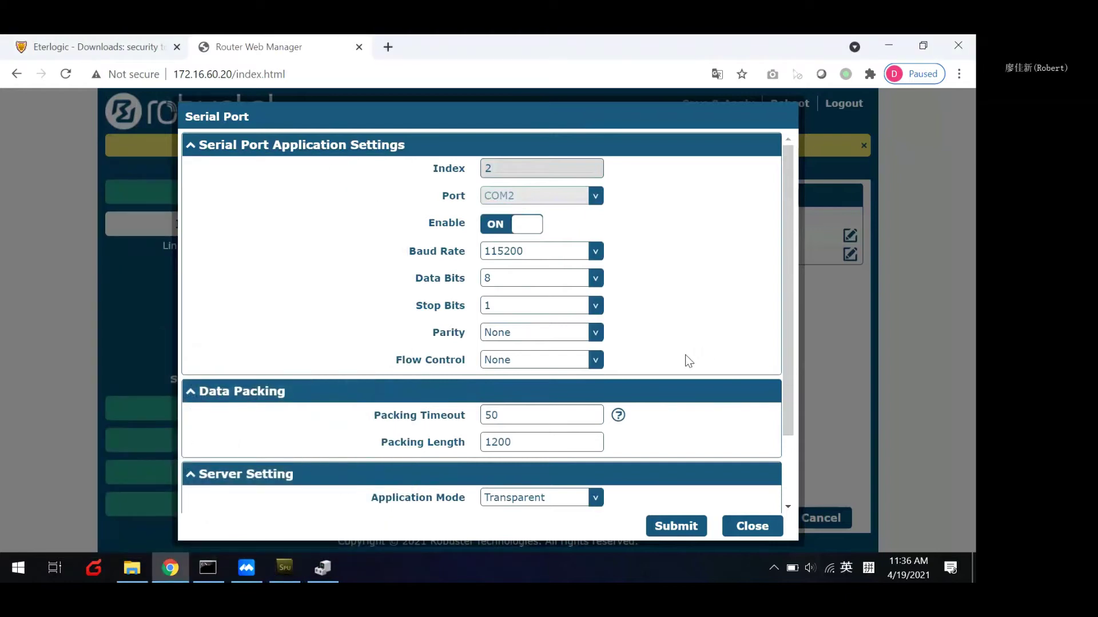
scroll(681, 362, down, 1)
scroll(681, 362, down, 1)
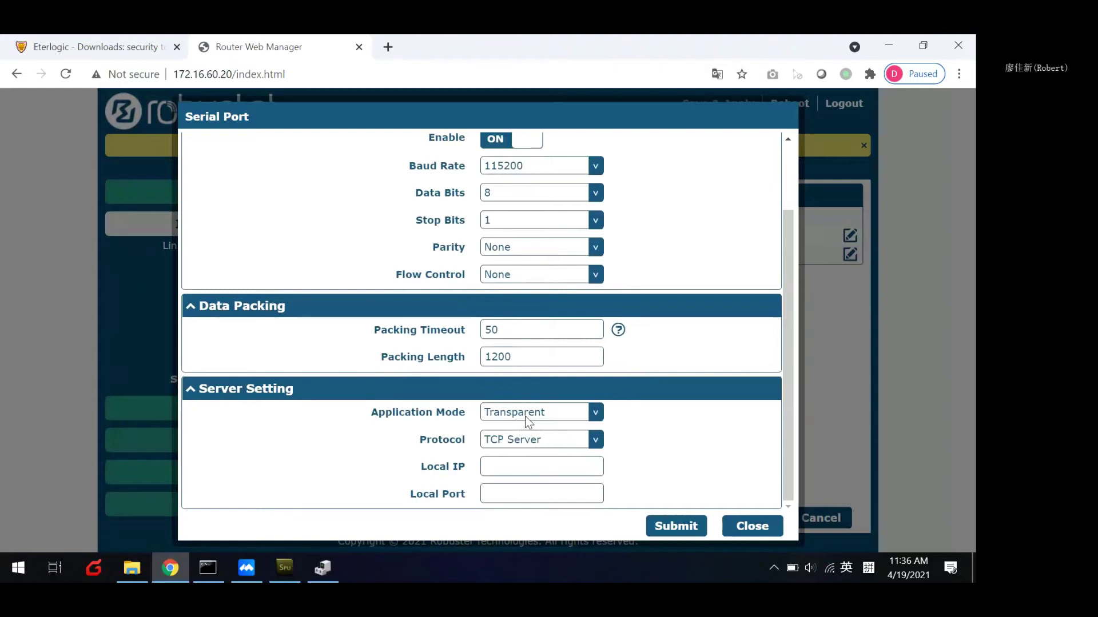
Set COM2's Local Port to 47009, then submit and apply the router configuration.
click(525, 500)
click(516, 330)
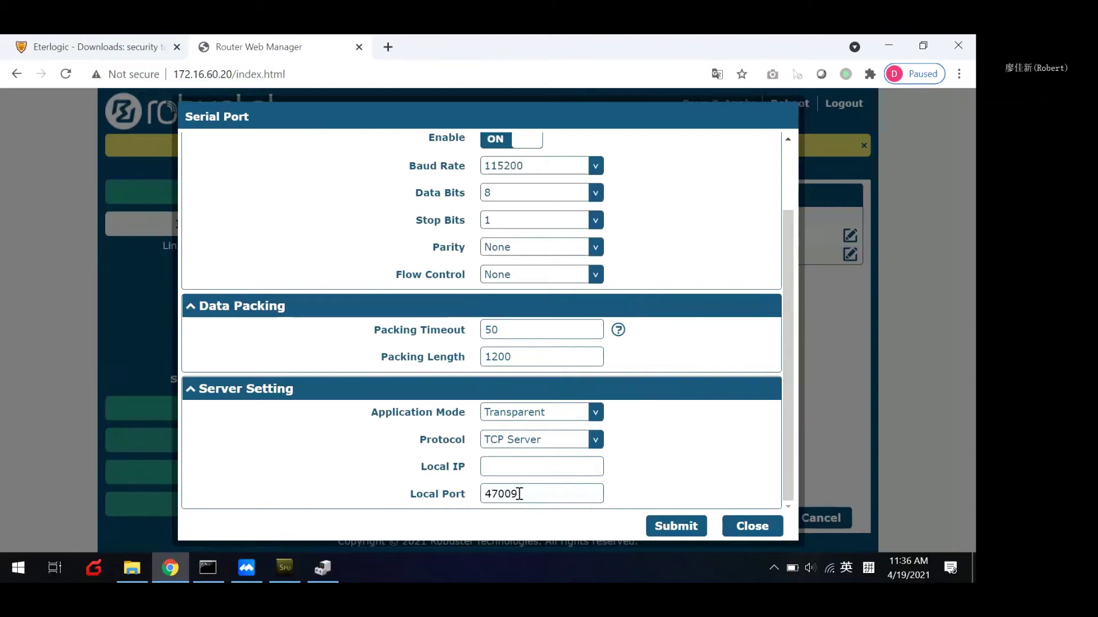
click(675, 526)
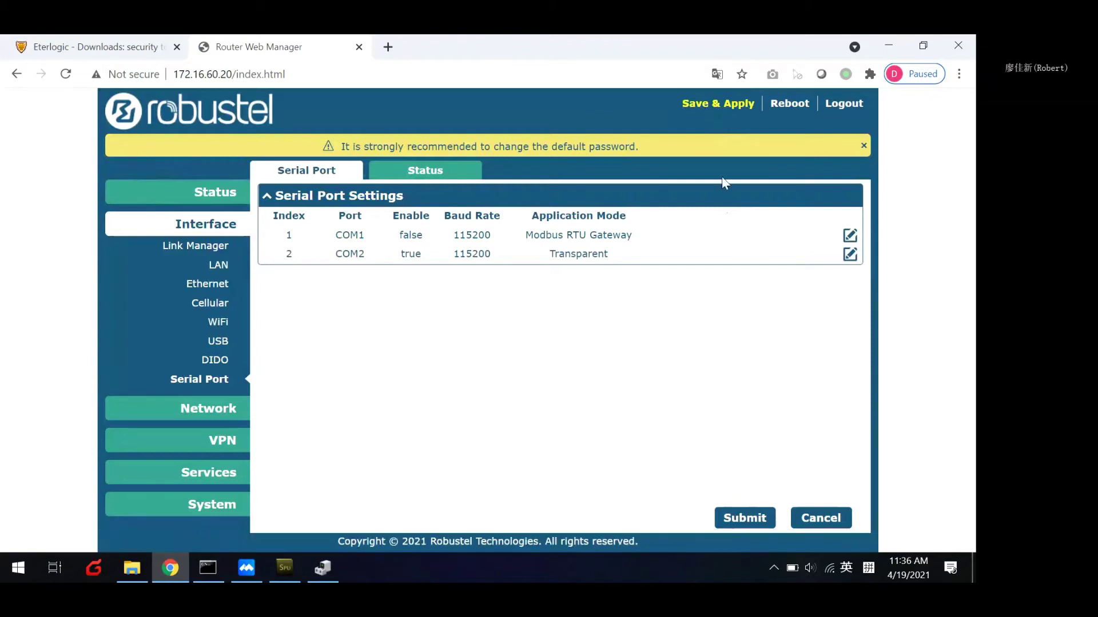
click(718, 104)
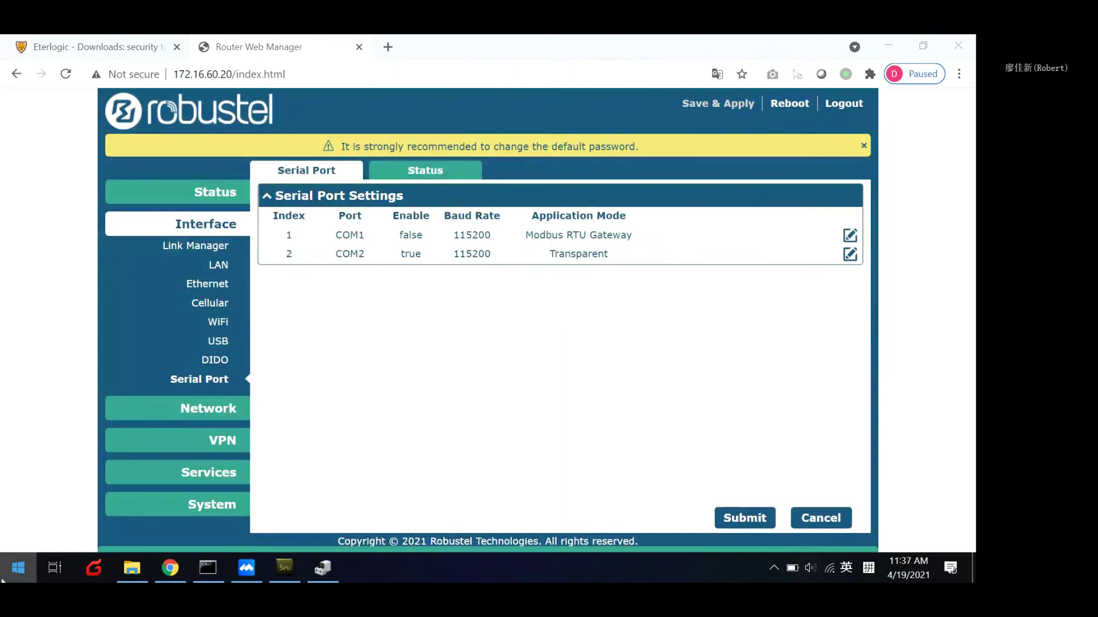
click(14, 568)
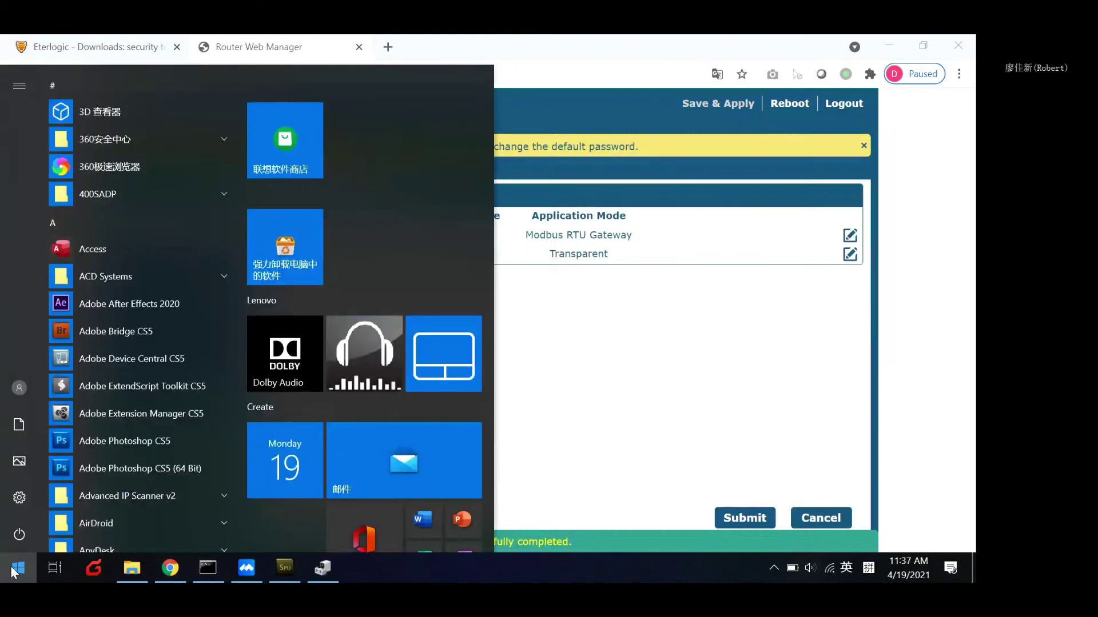
Launch Hercules via a Start search for 'her' and show its Serial tab with COM6 at 115200.
text(her)
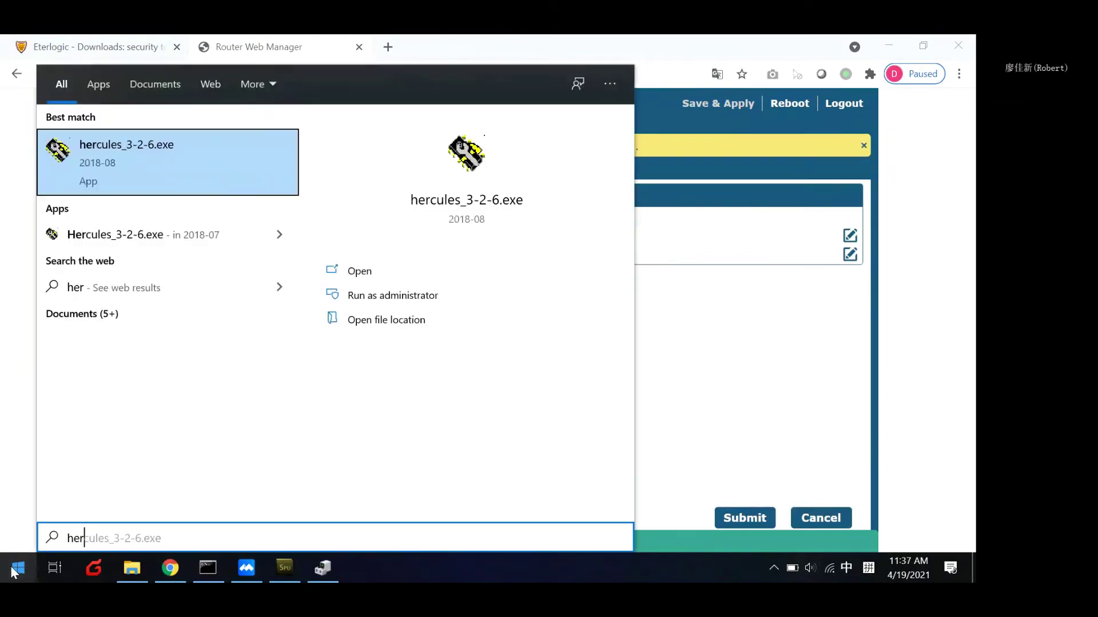
click(135, 179)
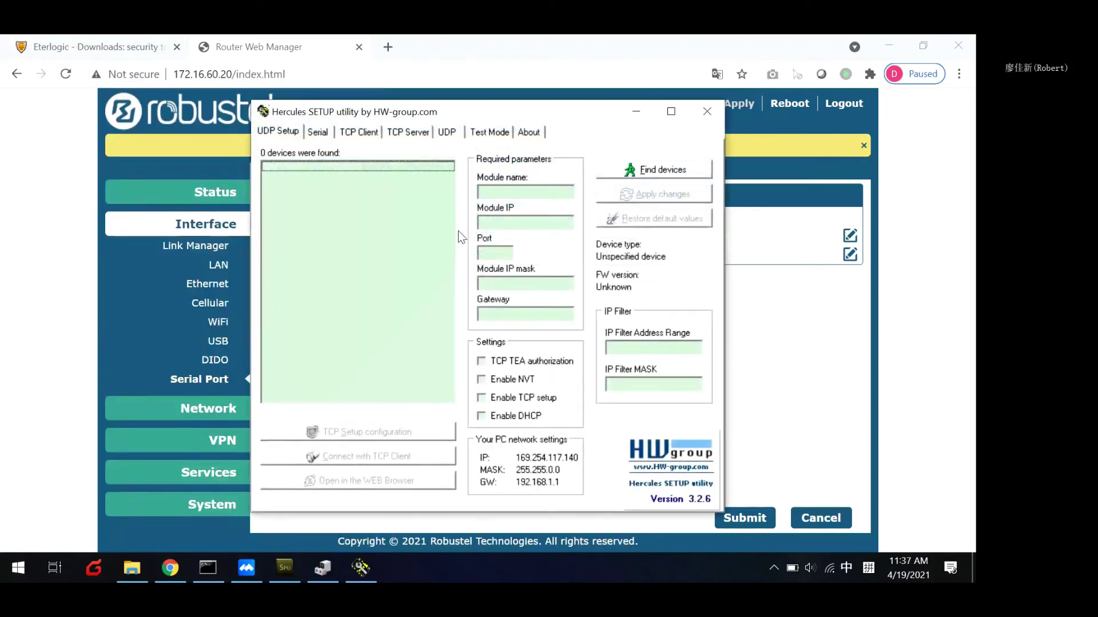
drag(454, 111, 535, 112)
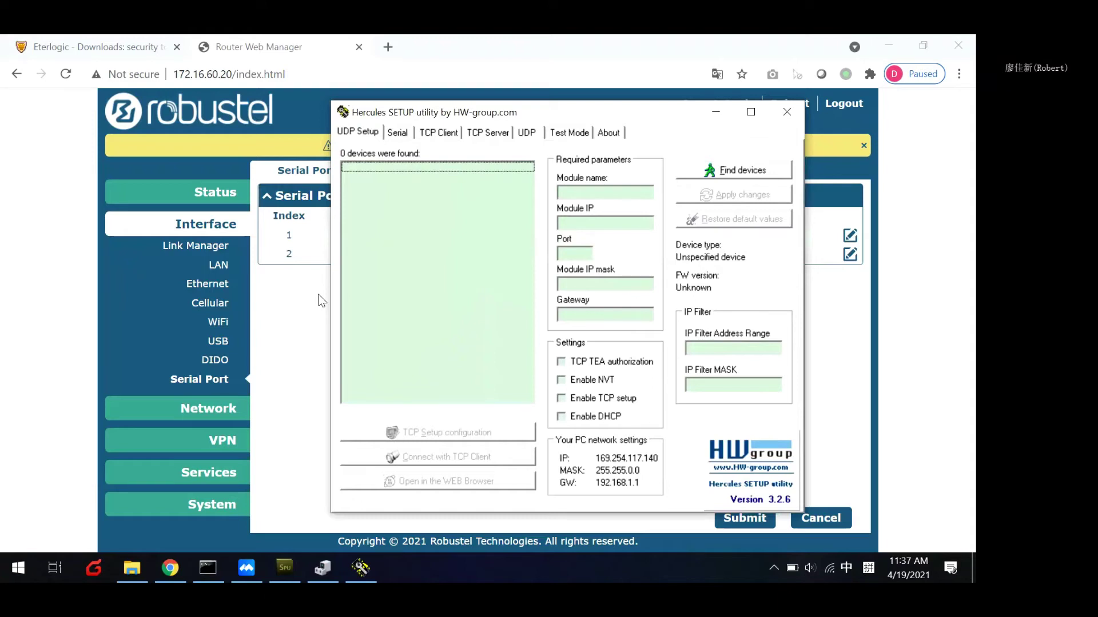
click(450, 132)
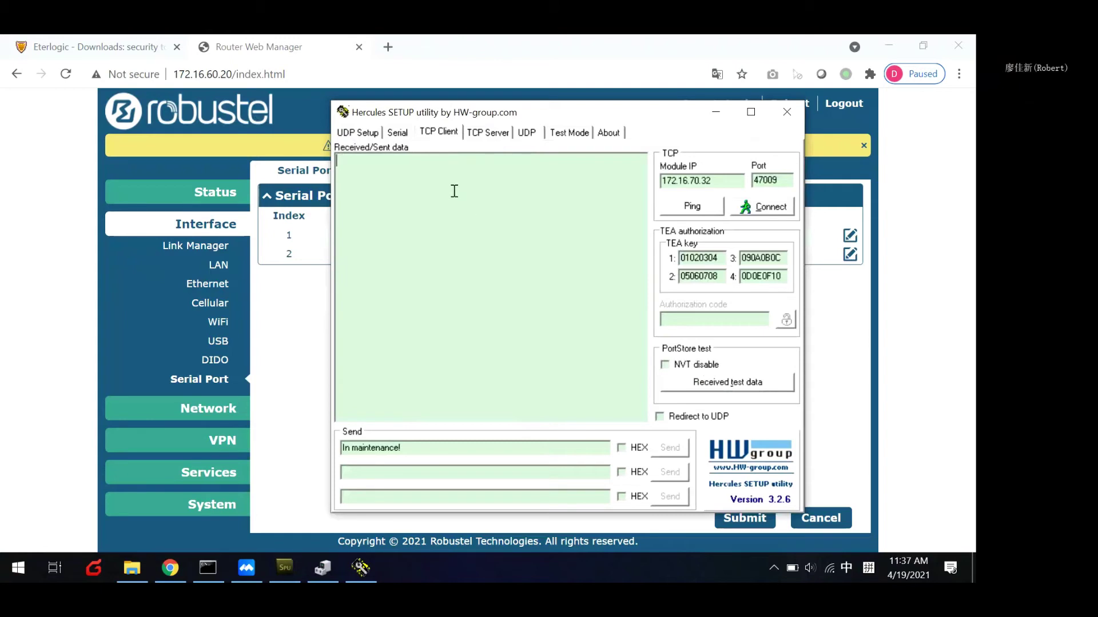
click(400, 133)
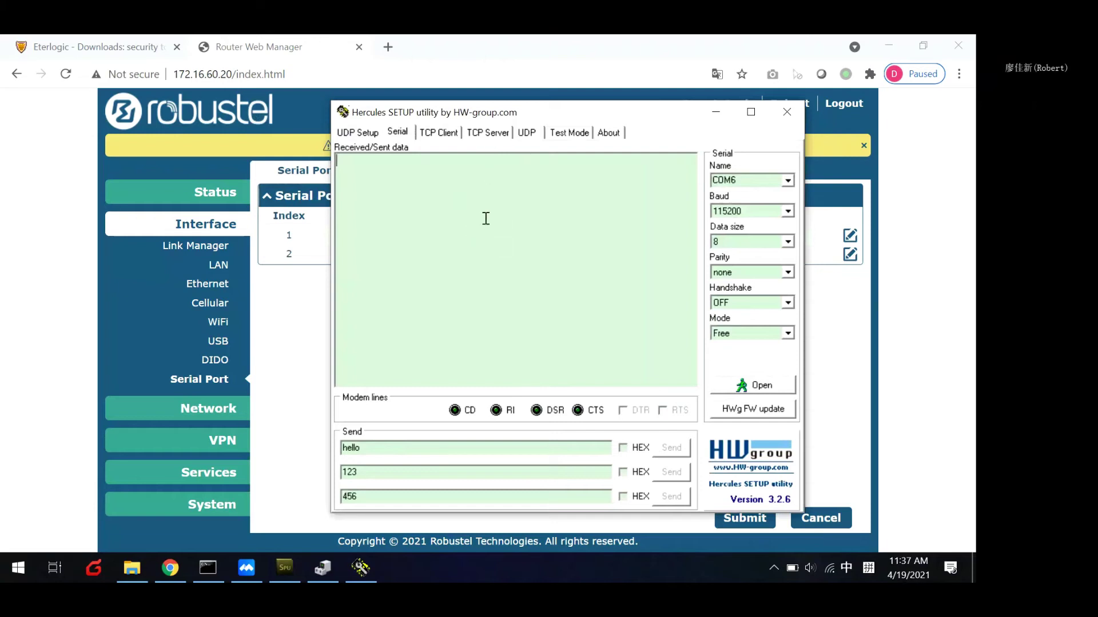
Bring Chrome's Eterlogic downloads page for Virtual Serial Ports Emulator to the front.
click(400, 135)
click(102, 44)
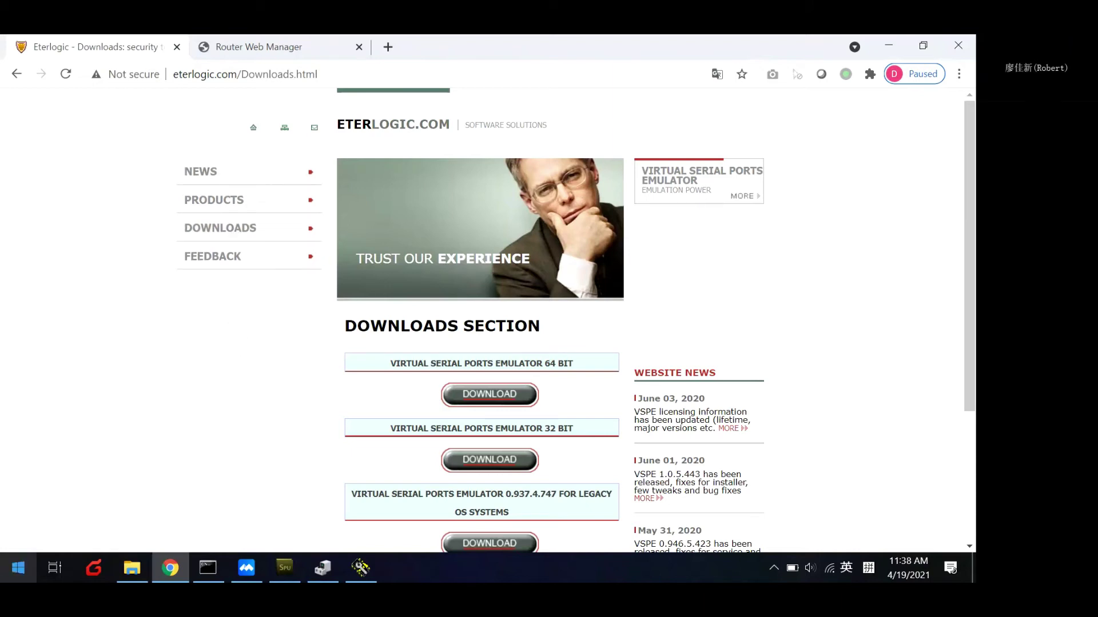
Launch VSPE from a Start search for 'vs' and decline the licence prompts.
click(19, 567)
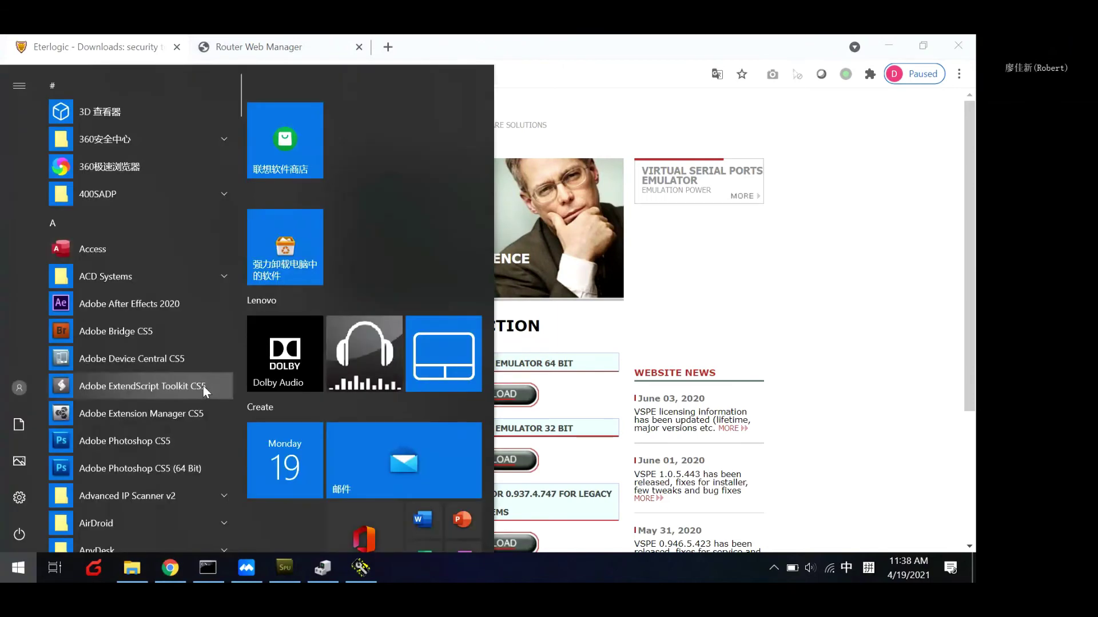
text(vsp)
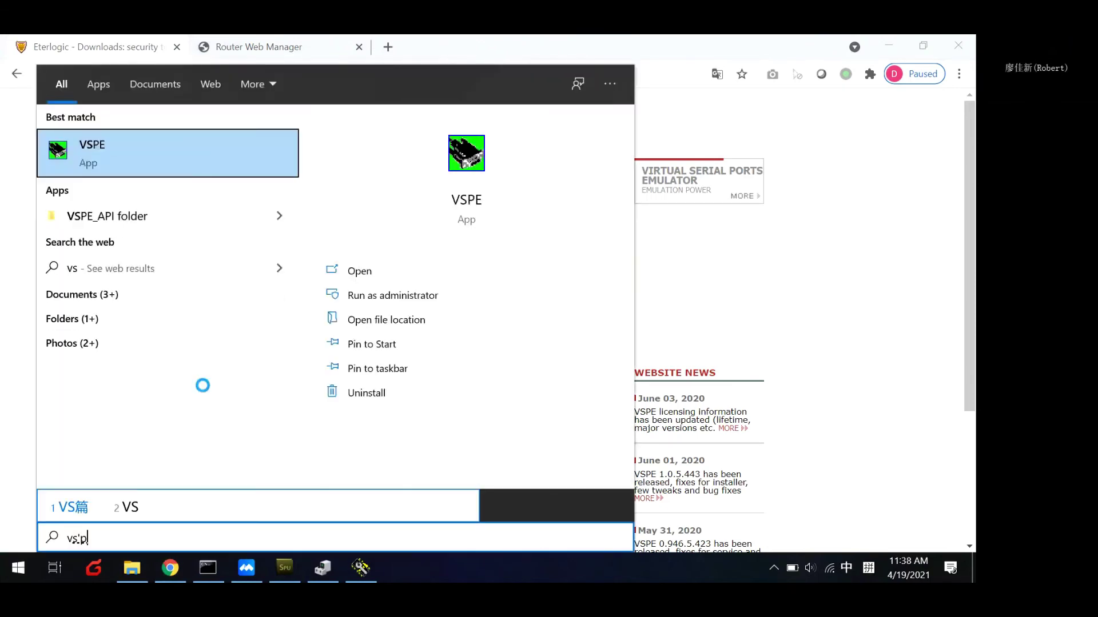
key(BackSpace)
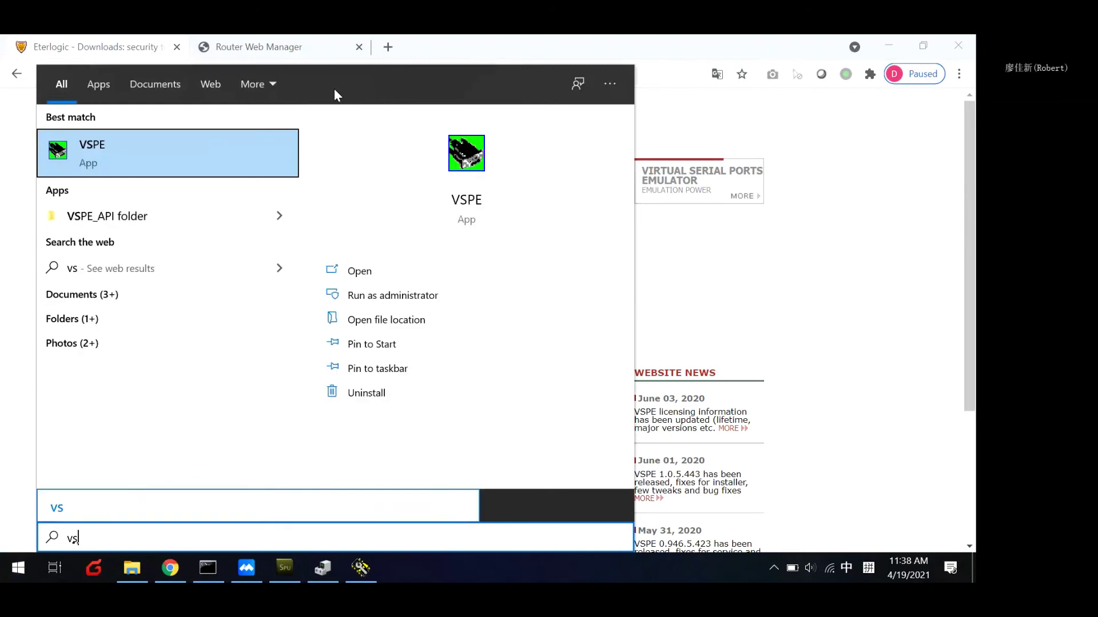
click(270, 143)
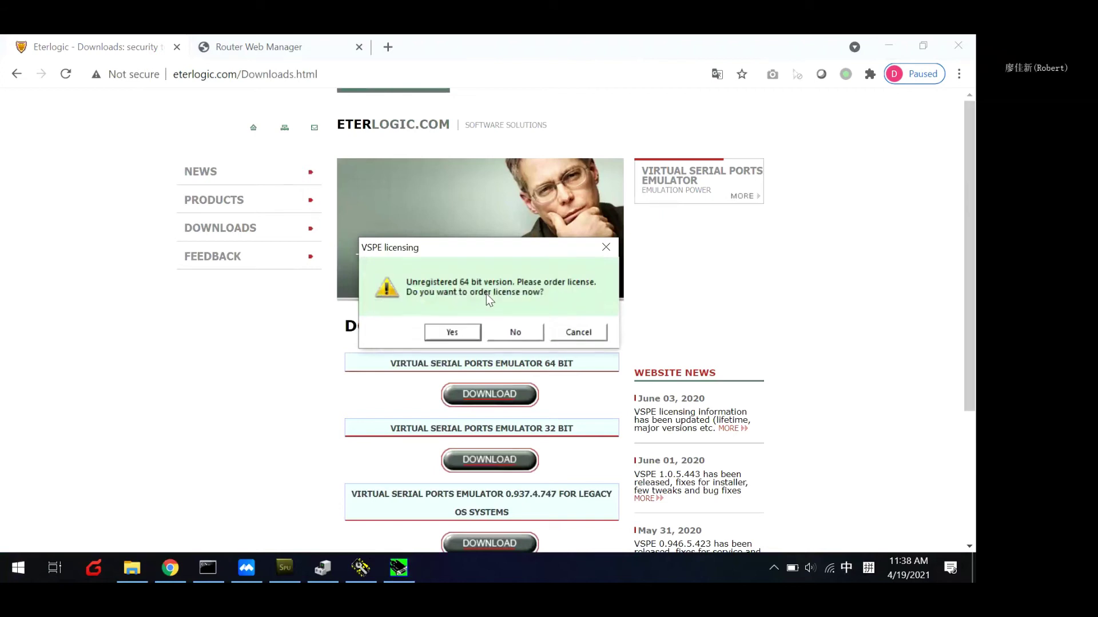
click(515, 332)
click(531, 332)
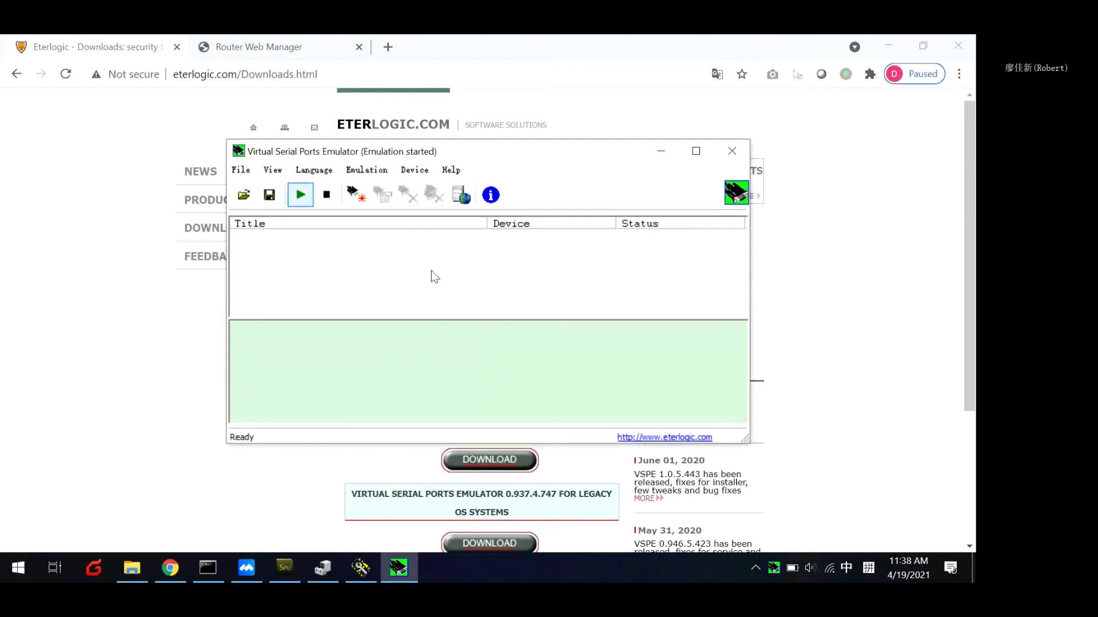
Create a Connector device on virtual port COM6 through Device > Create.
click(414, 170)
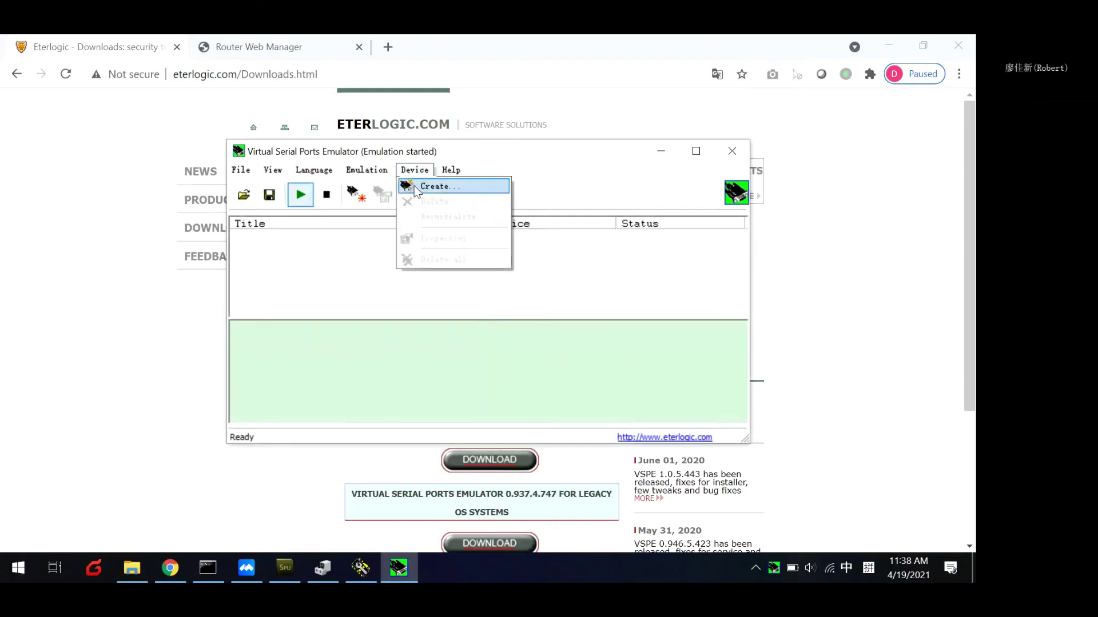
click(416, 188)
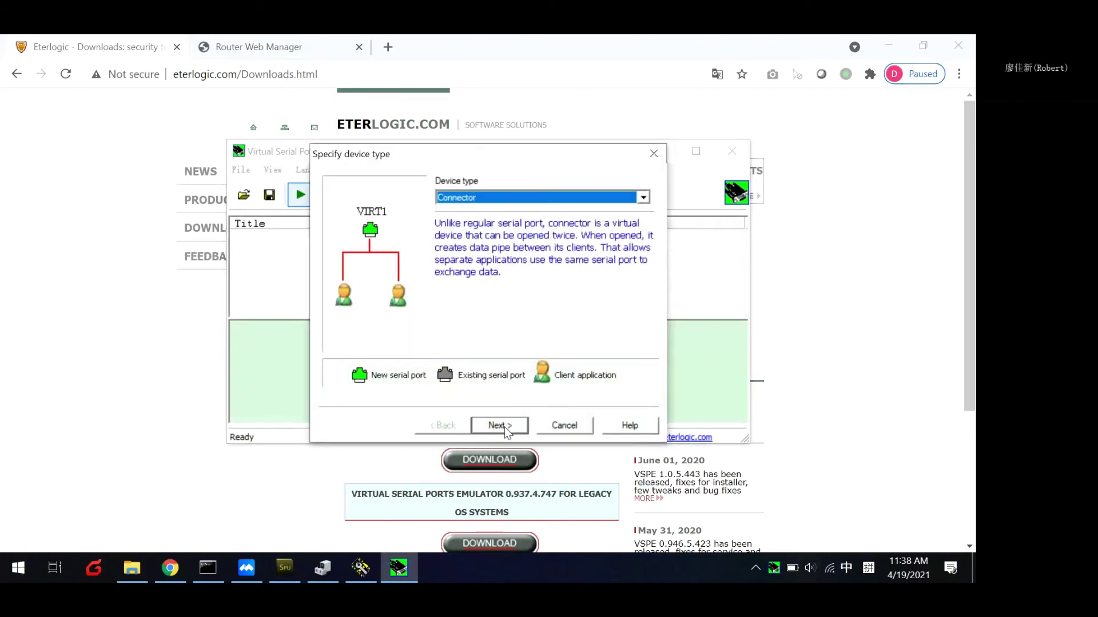
click(504, 427)
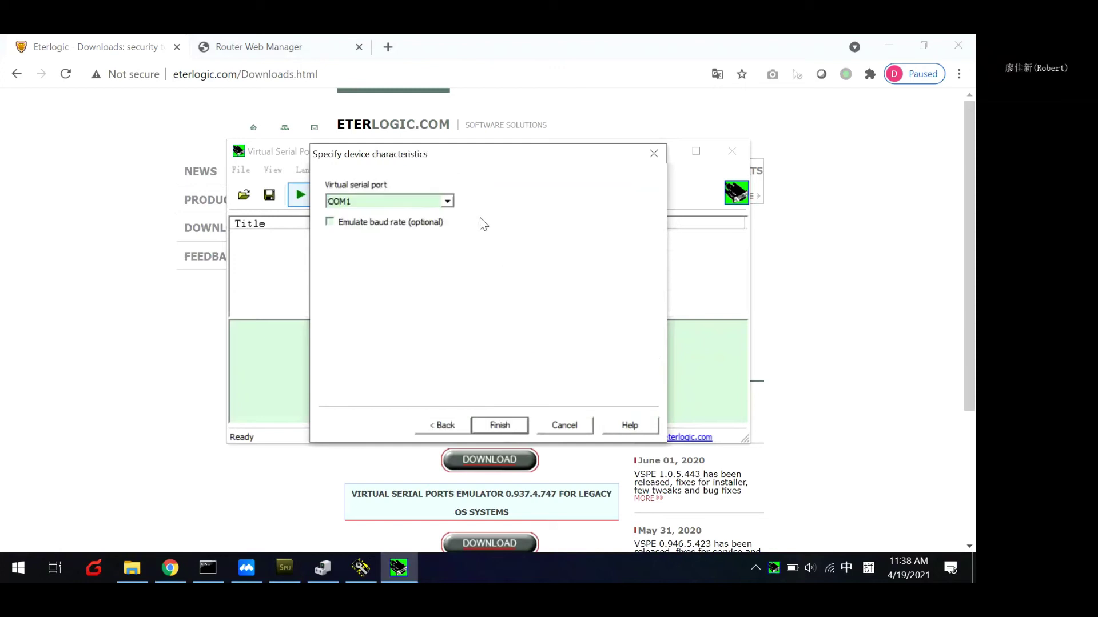
click(409, 205)
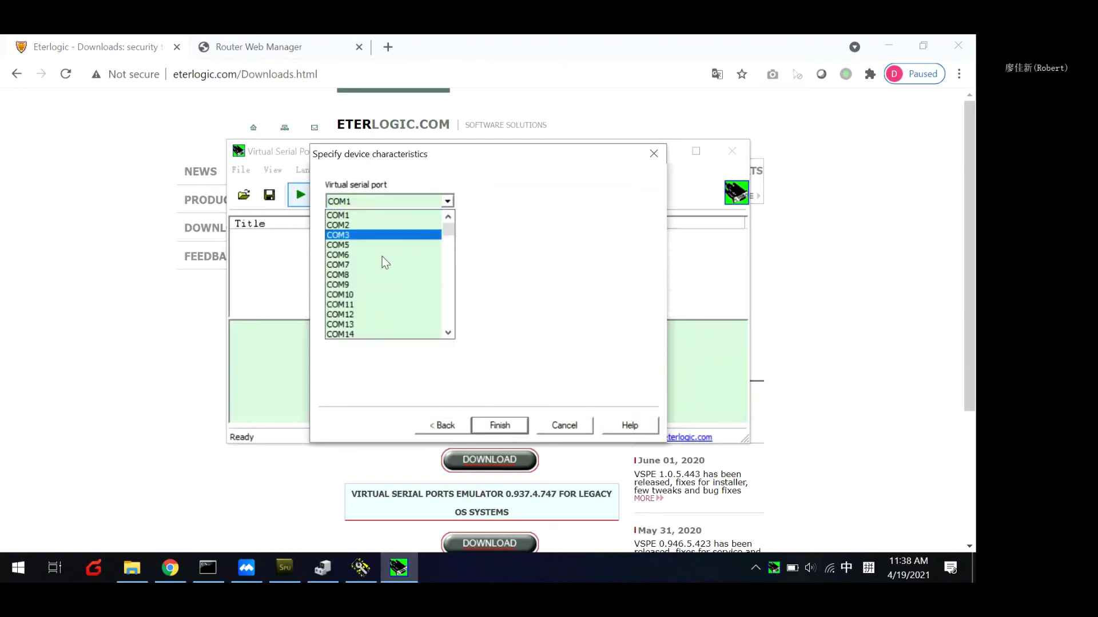
click(344, 261)
click(499, 425)
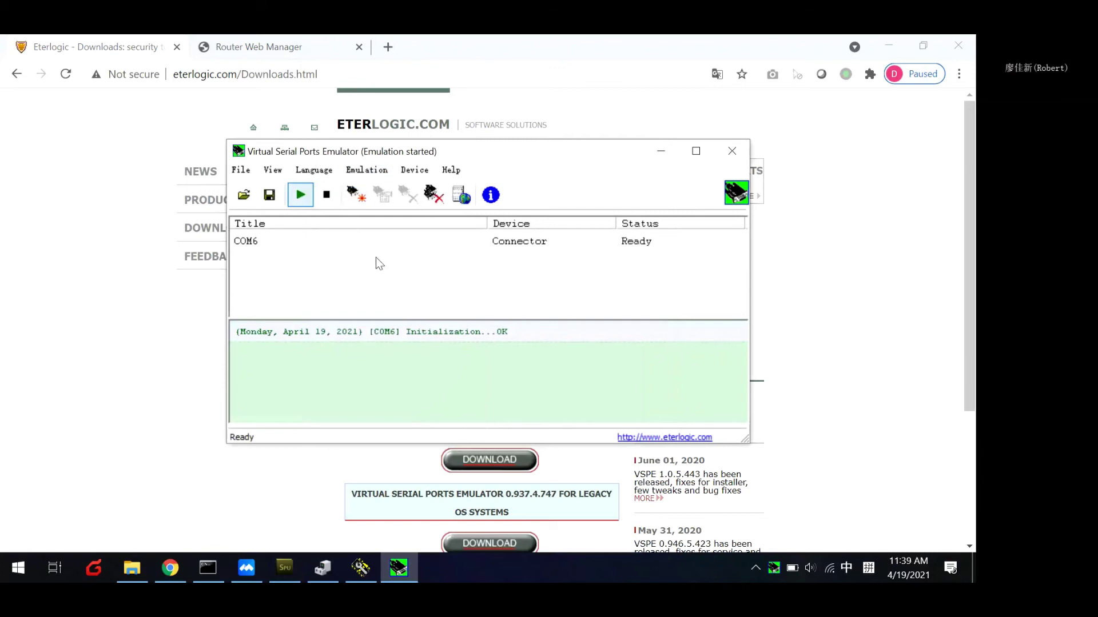
Start a new device of type TcpClient and continue to its connection settings.
click(415, 171)
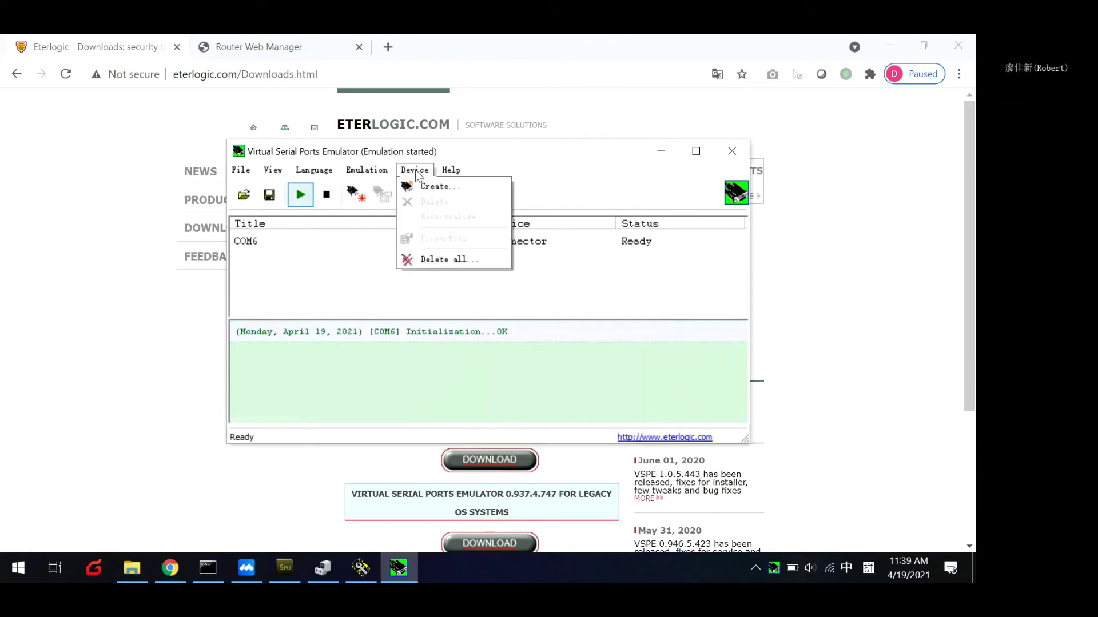
click(430, 183)
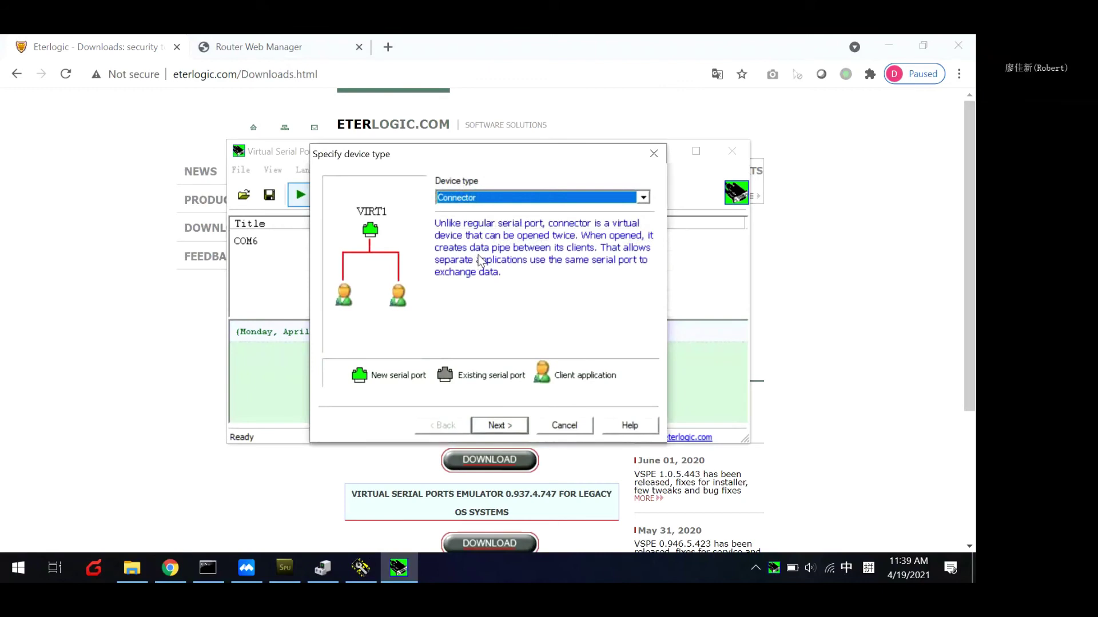
key(alt+Down)
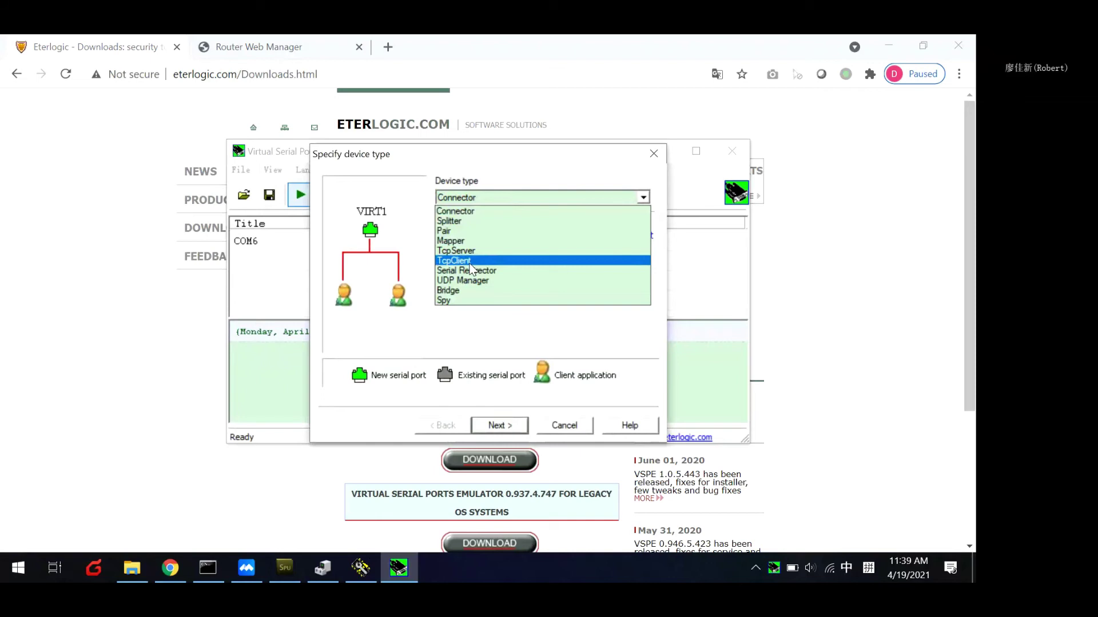
click(470, 263)
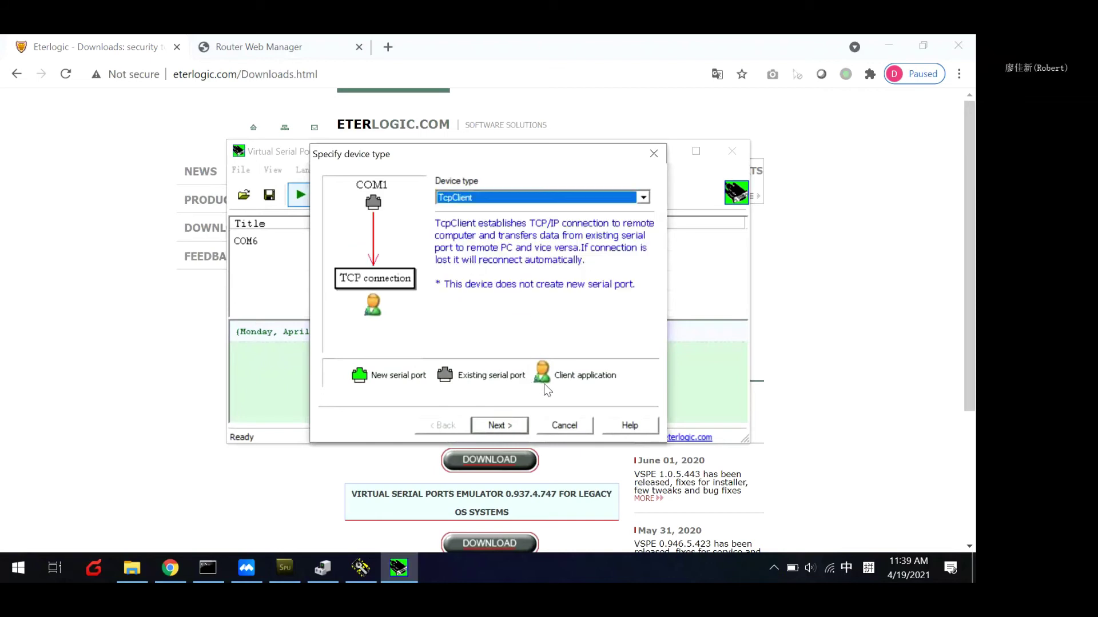
click(510, 423)
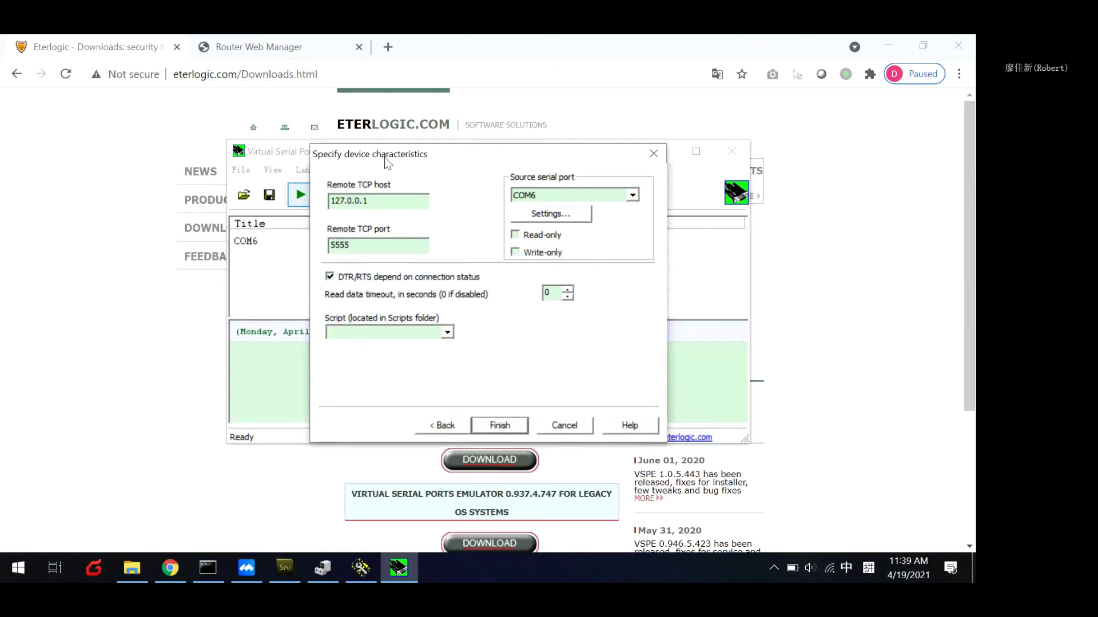
drag(392, 155, 401, 156)
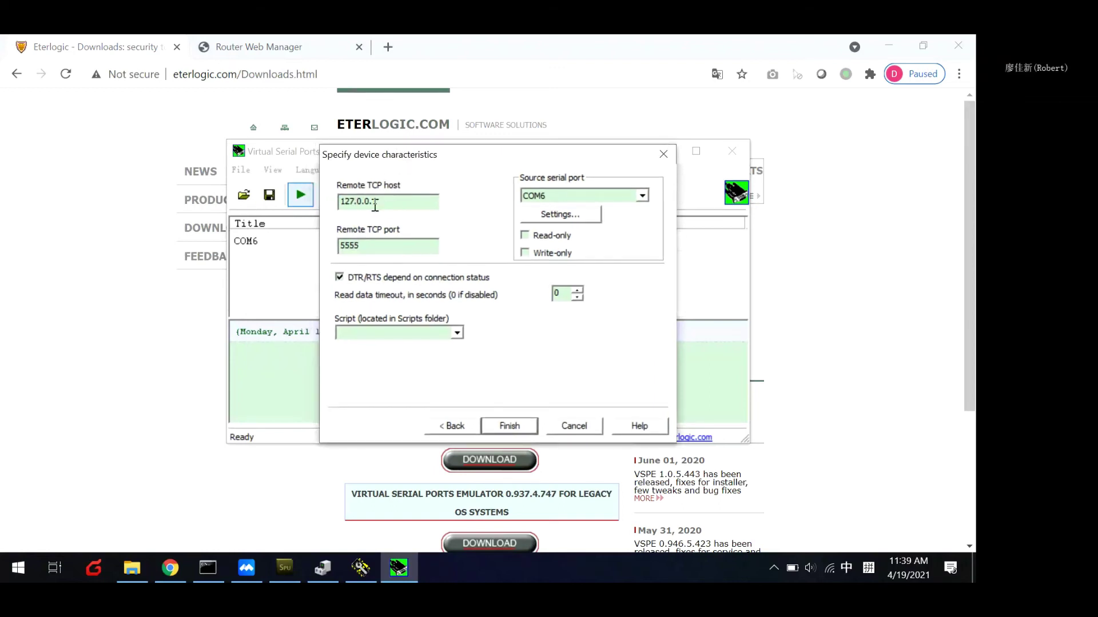
Set the remote TCP host to 172.16.60.20 and the remote port to 47009.
click(353, 201)
key(BackSpace)
key(BackSpace)
text(72)
key(Right)
key(Right)
key(BackSpace)
key(BackSpace)
text(16.60.20)
double_click(408, 242)
text(47009)
Set COM6's speed to 115200 and finish creating the TcpClient device.
click(559, 216)
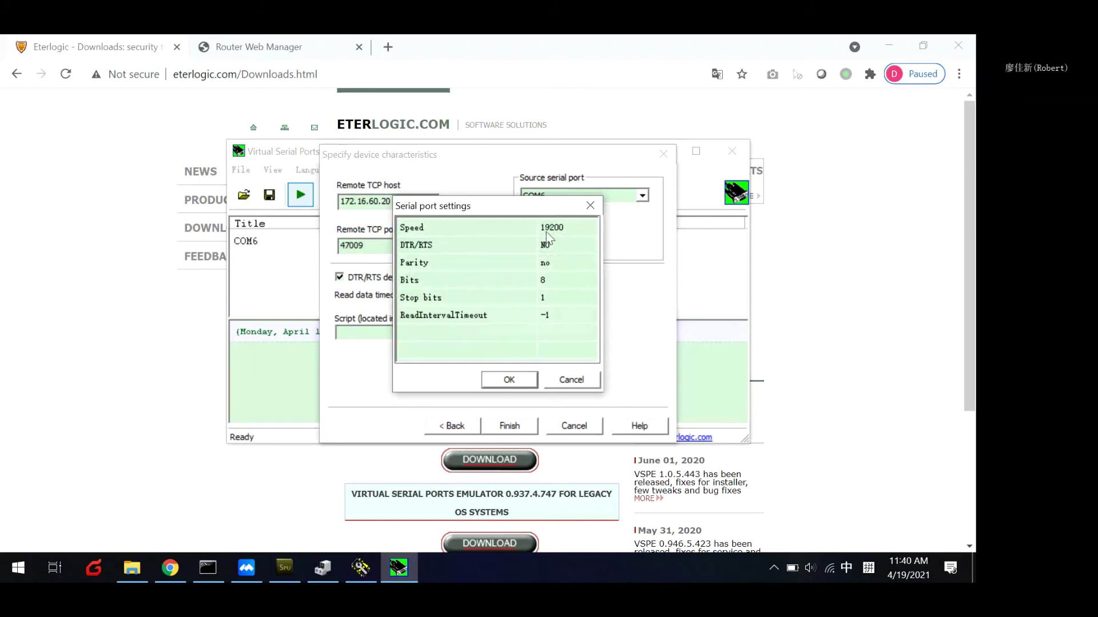
click(284, 568)
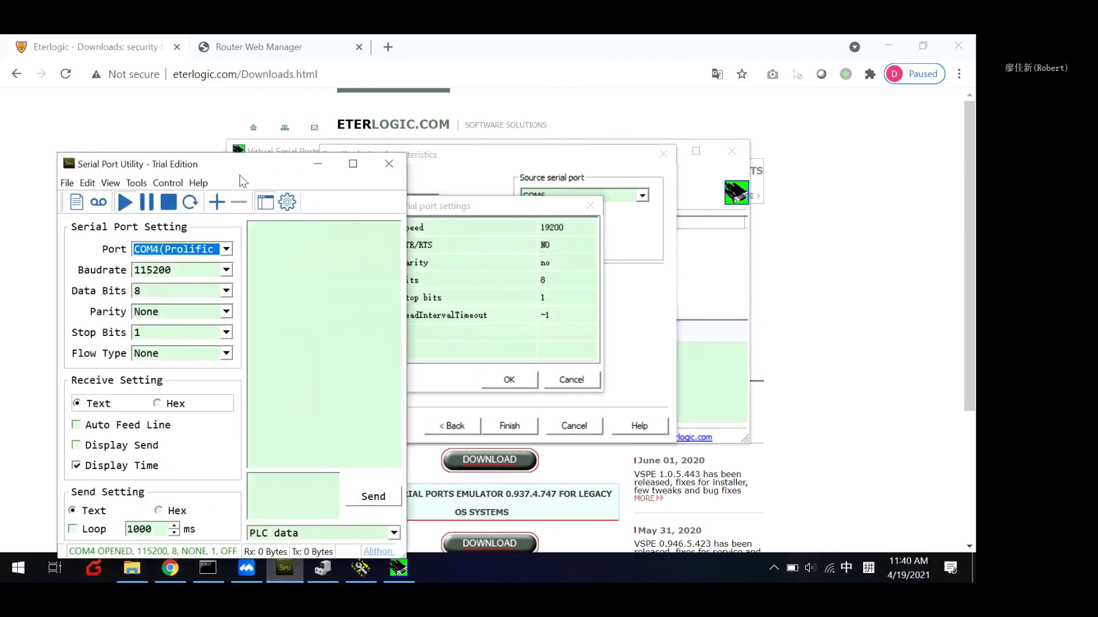
drag(239, 170, 201, 113)
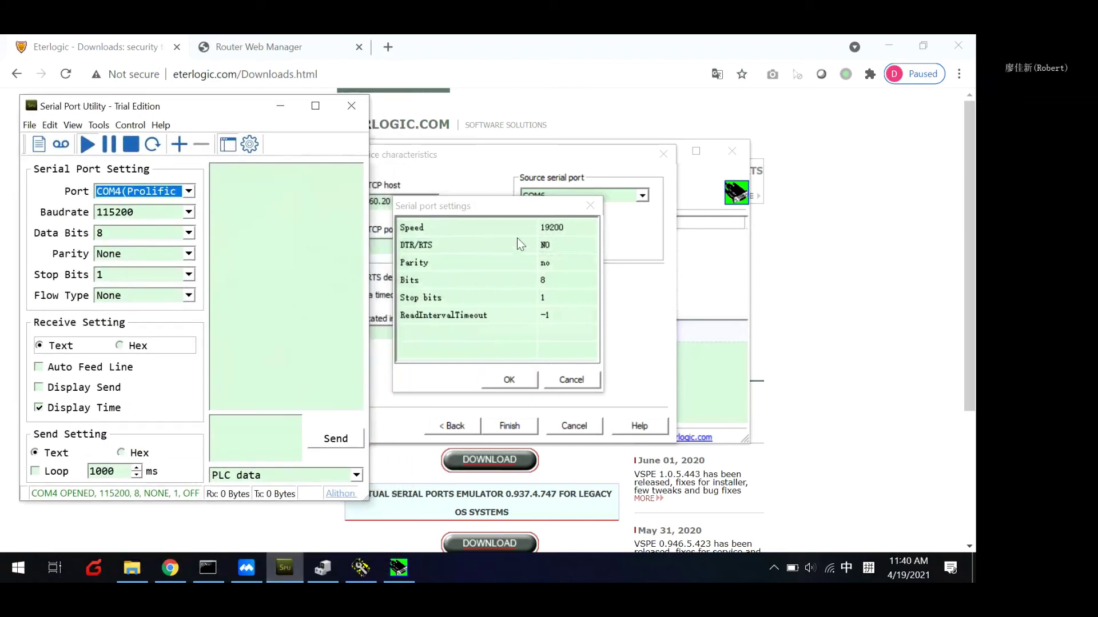
click(549, 228)
click(565, 229)
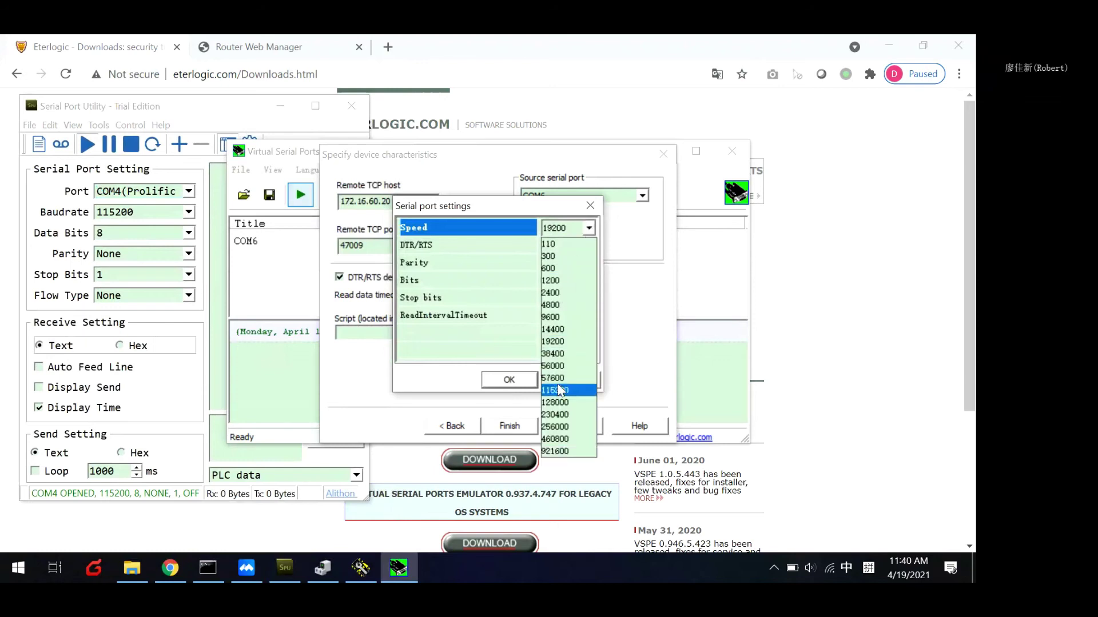
click(559, 390)
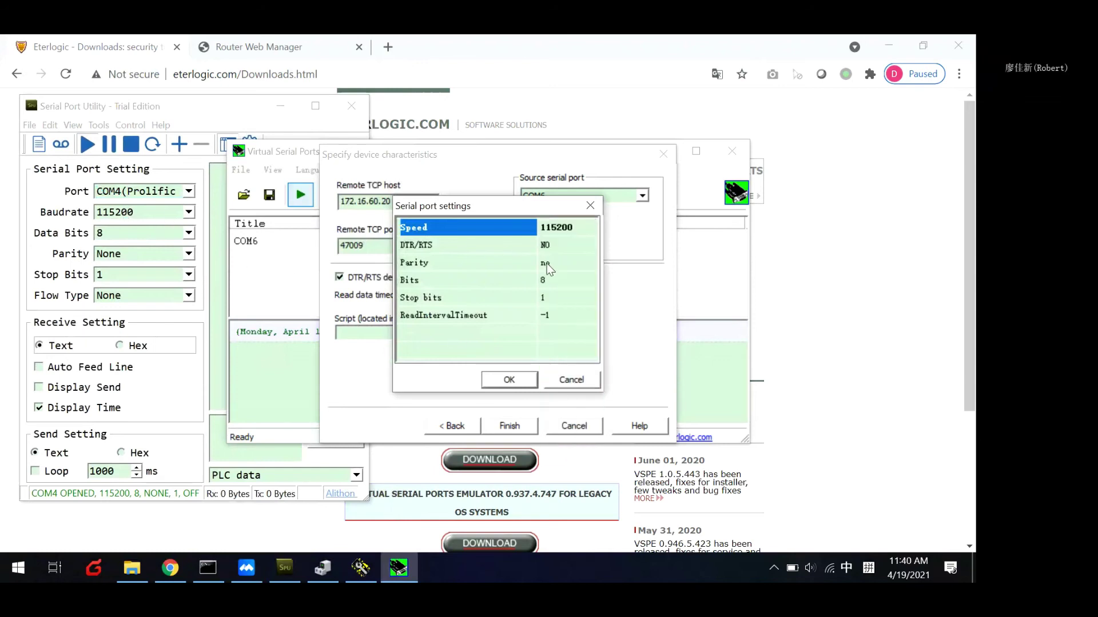
click(509, 380)
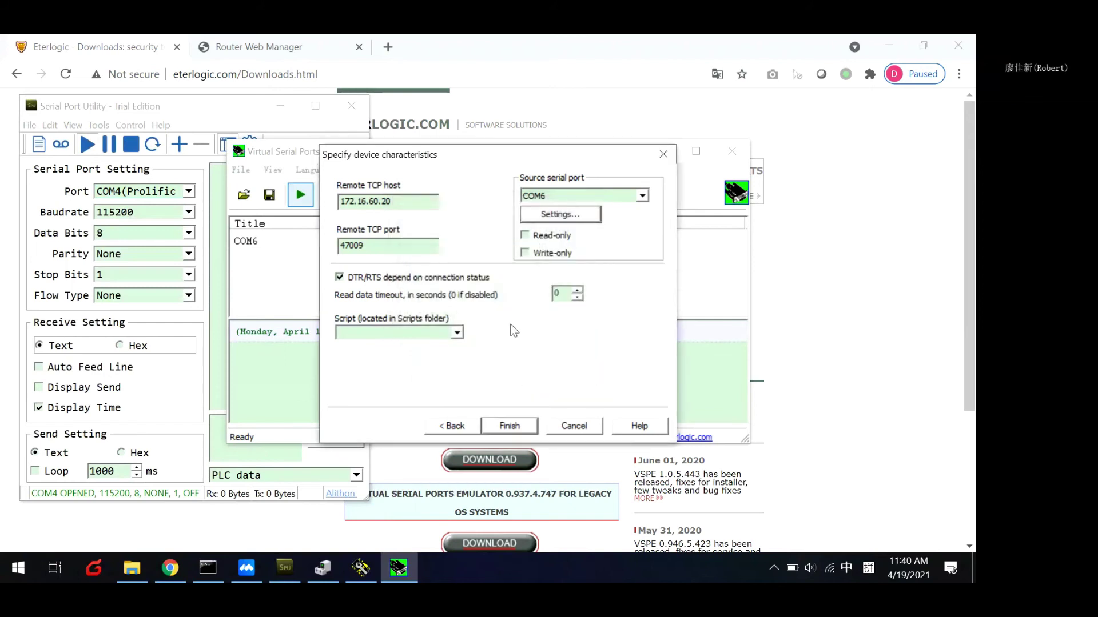
click(511, 427)
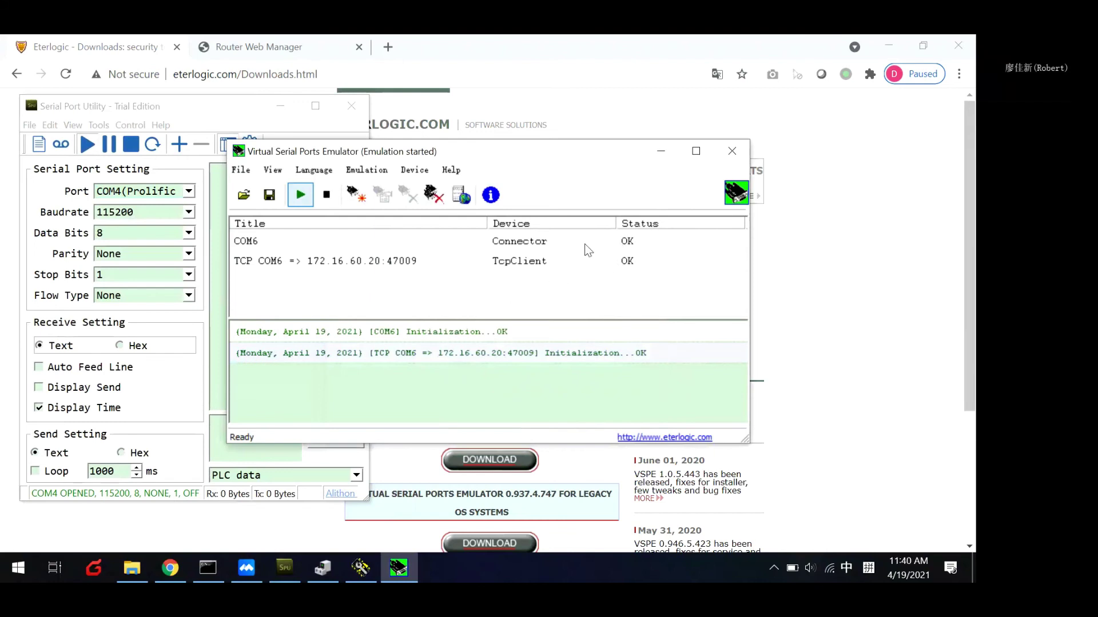
click(496, 245)
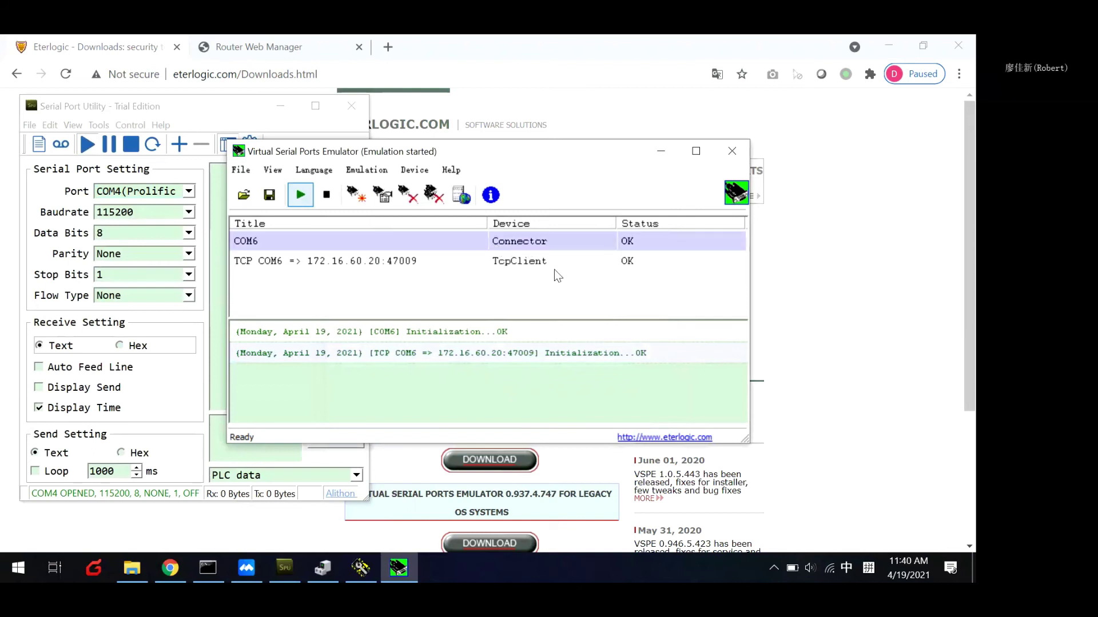
click(551, 261)
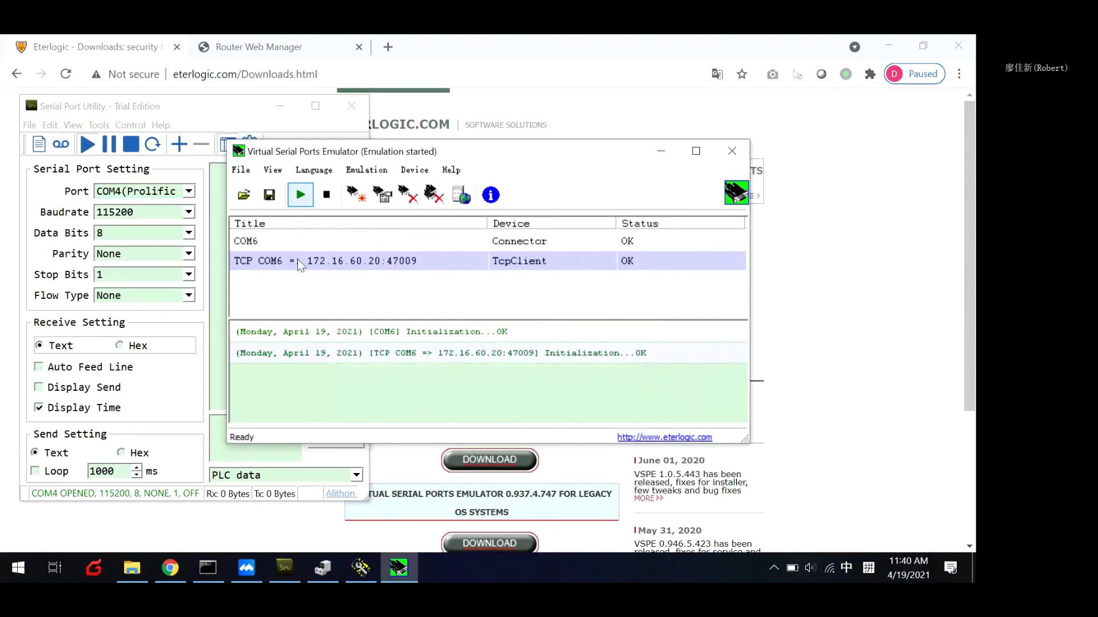
Bring the Hercules, emulator and Serial Port Utility windows forward and arrange them on screen.
click(359, 567)
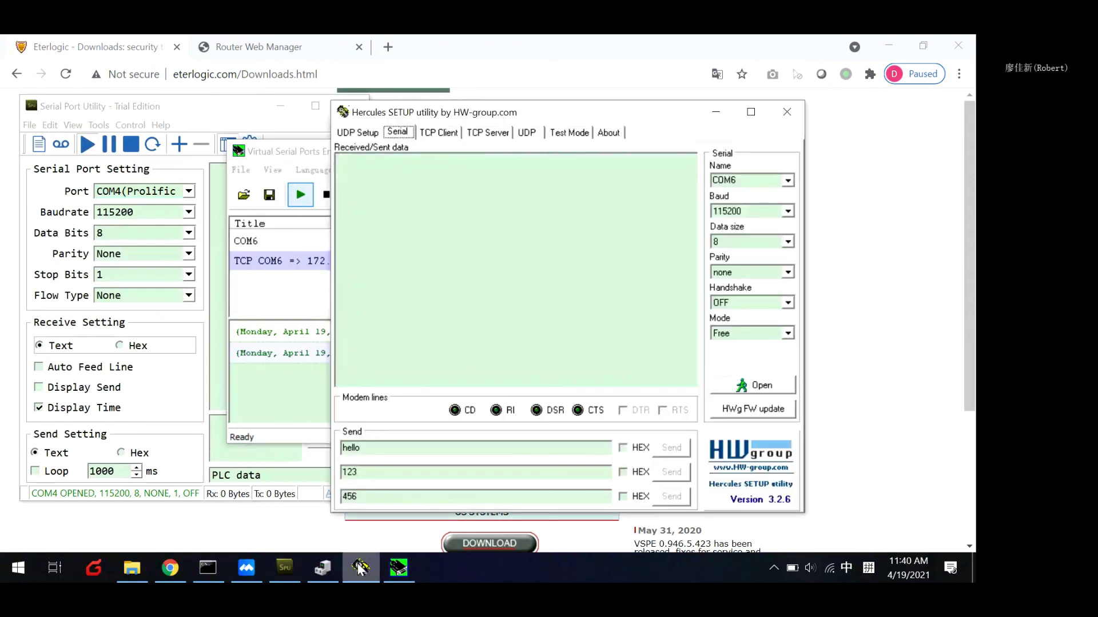
click(888, 46)
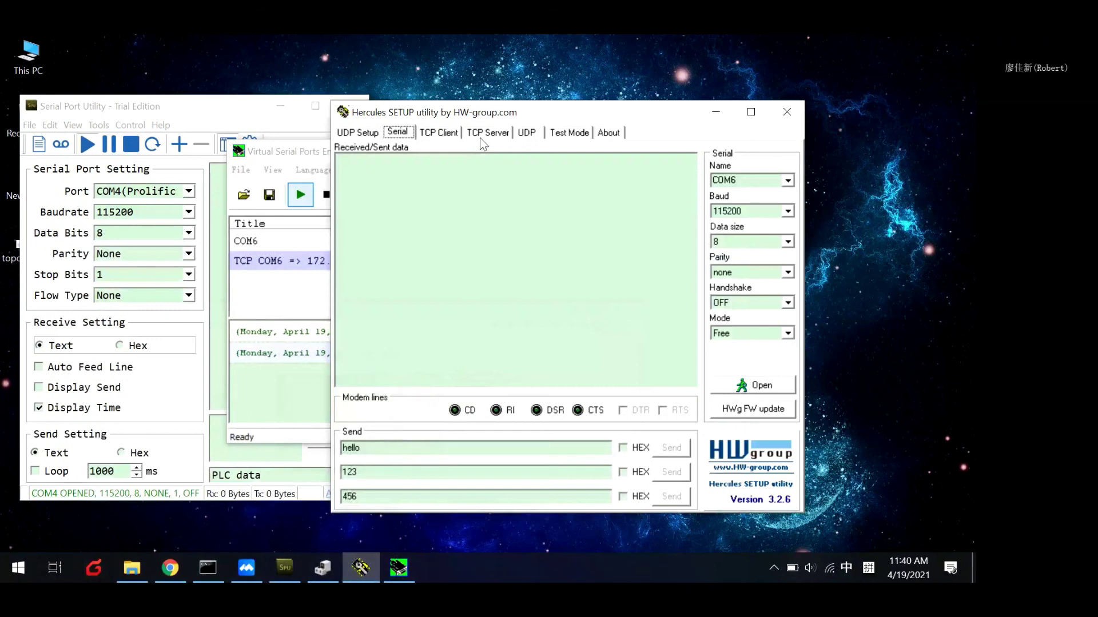
click(323, 151)
drag(585, 158, 572, 370)
drag(524, 118, 632, 103)
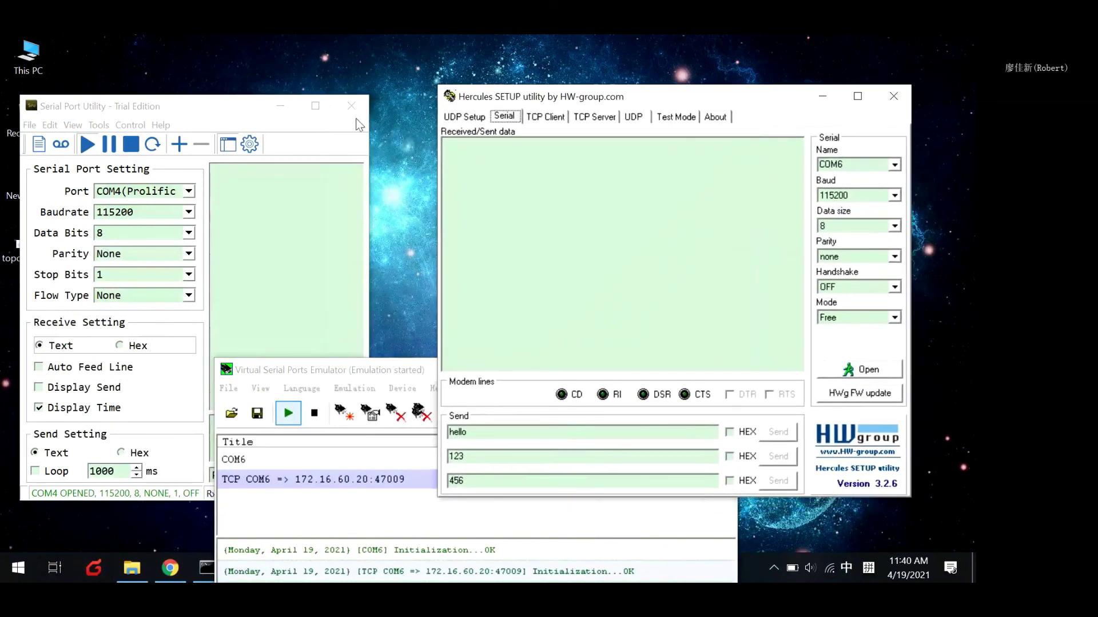
click(267, 111)
drag(545, 104, 495, 104)
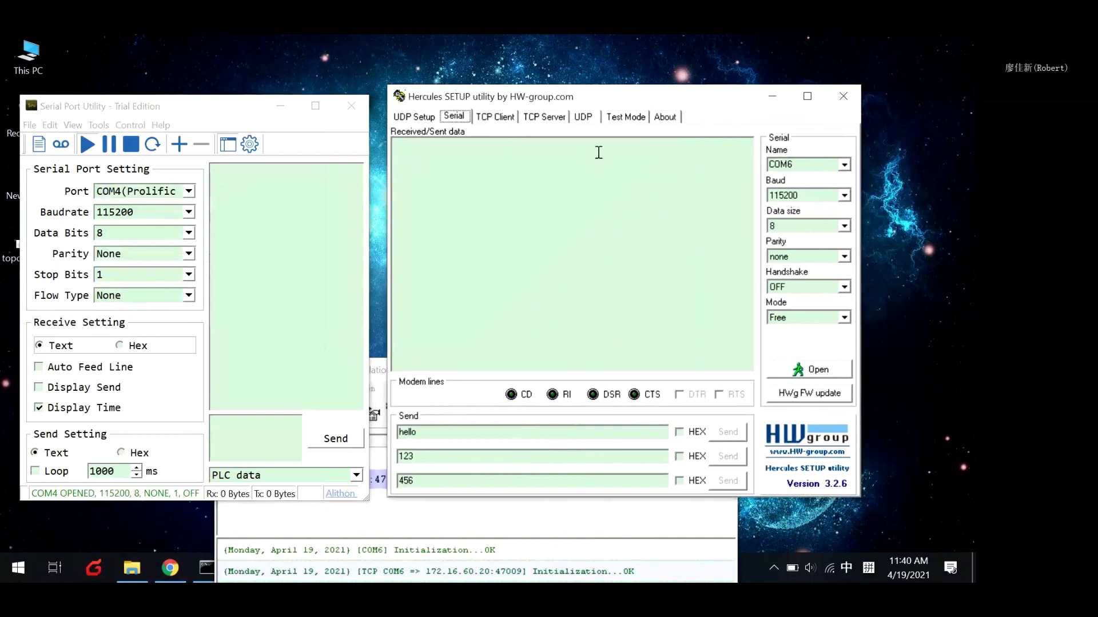
Keep COM6 as the Hercules serial port and open it at 115200 baud.
click(844, 165)
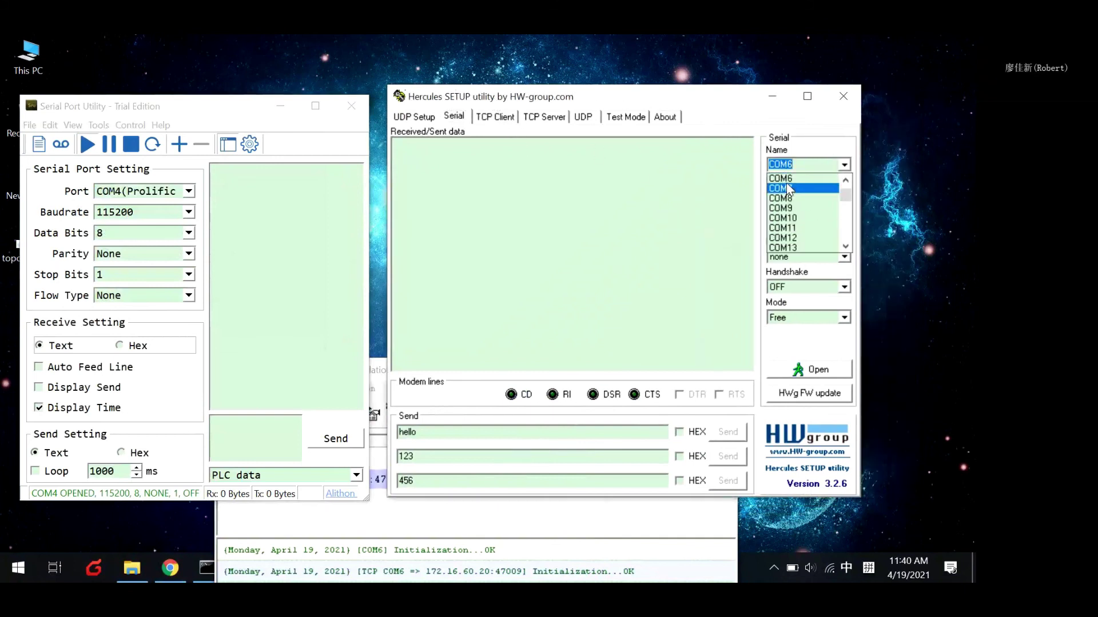
click(829, 178)
click(724, 207)
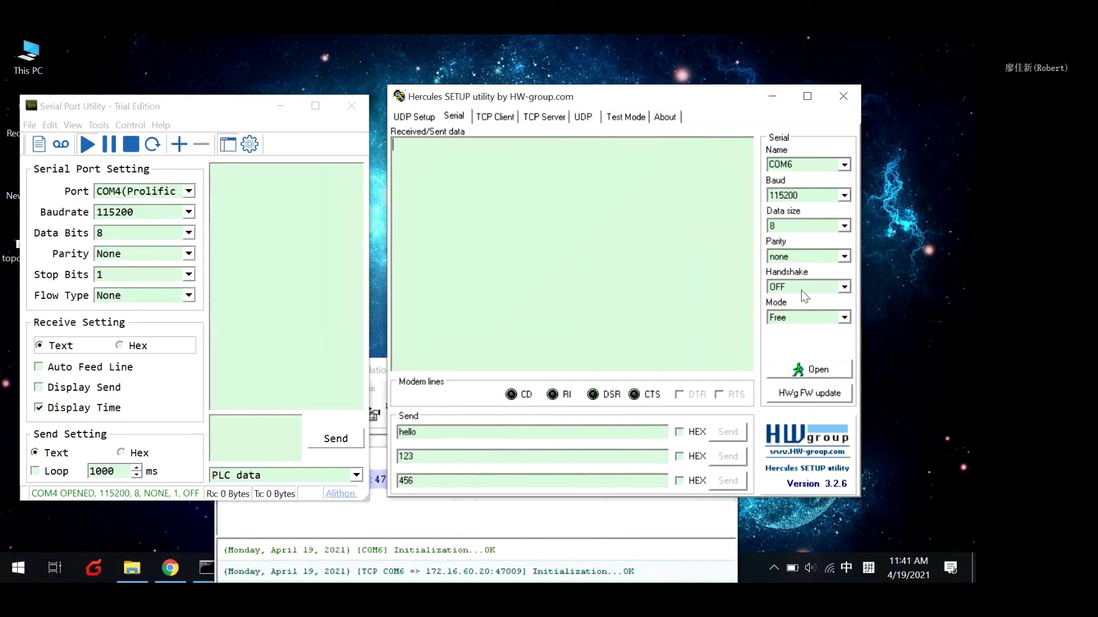
click(789, 372)
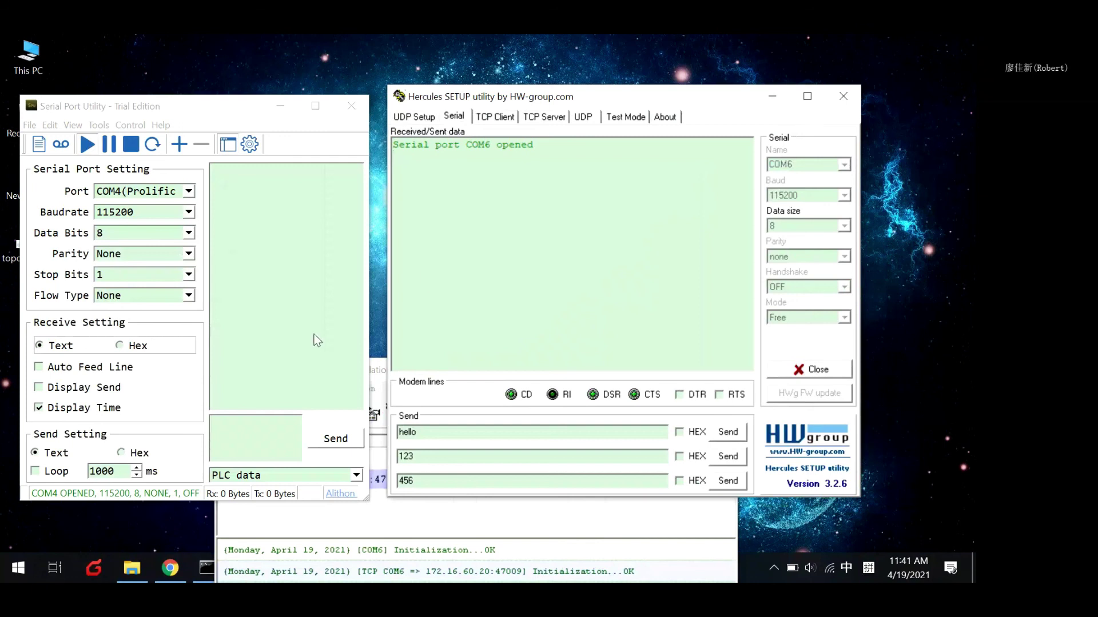
Enable Loop sending in Serial Port Utility with 'PLC data' as the repeated message.
drag(169, 114, 174, 101)
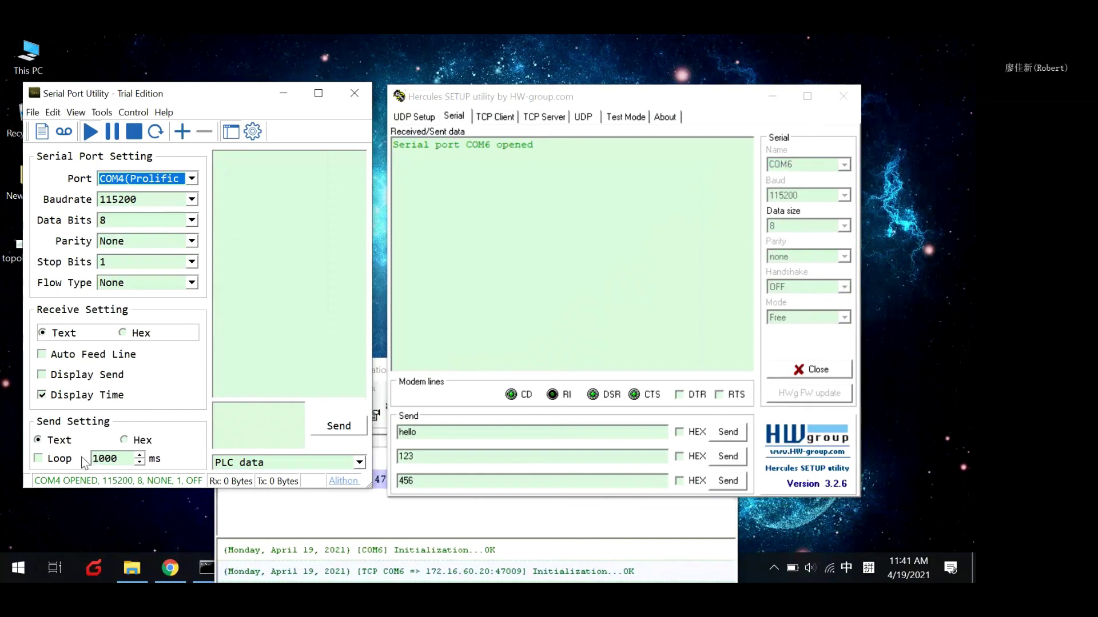
click(57, 458)
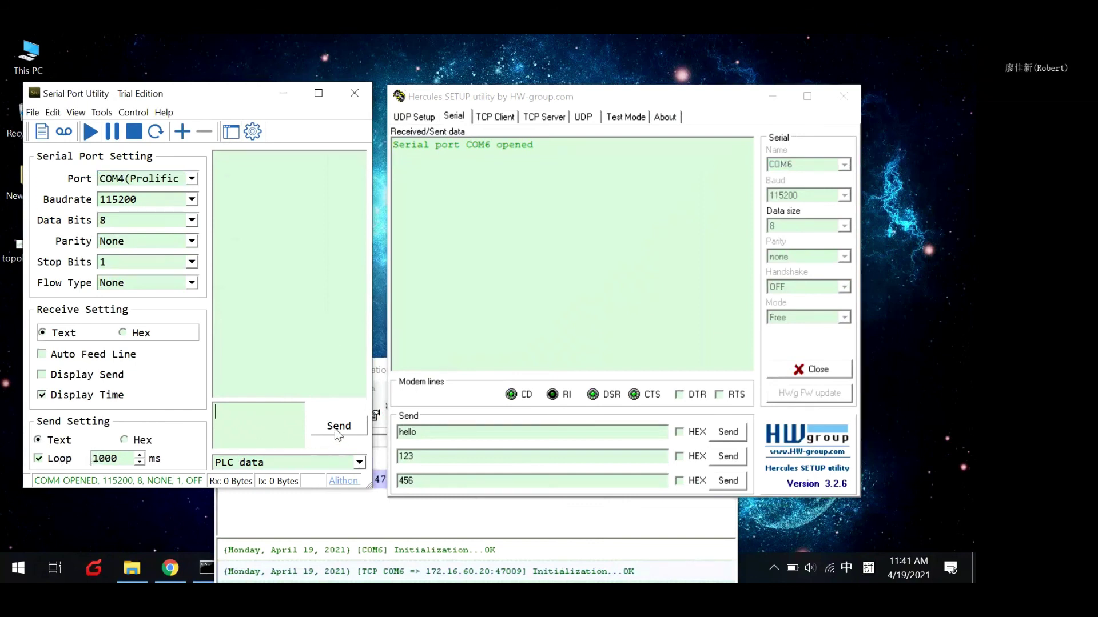
click(282, 463)
click(252, 478)
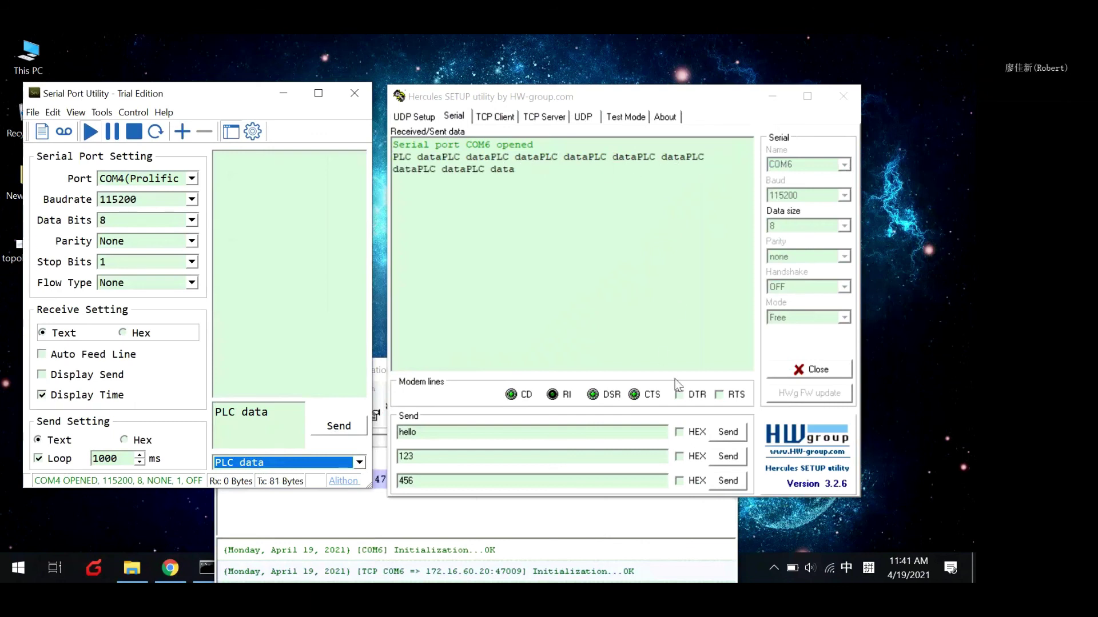
Send 'hello' from Hercules five times to the simulated PLC.
click(722, 437)
click(722, 437)
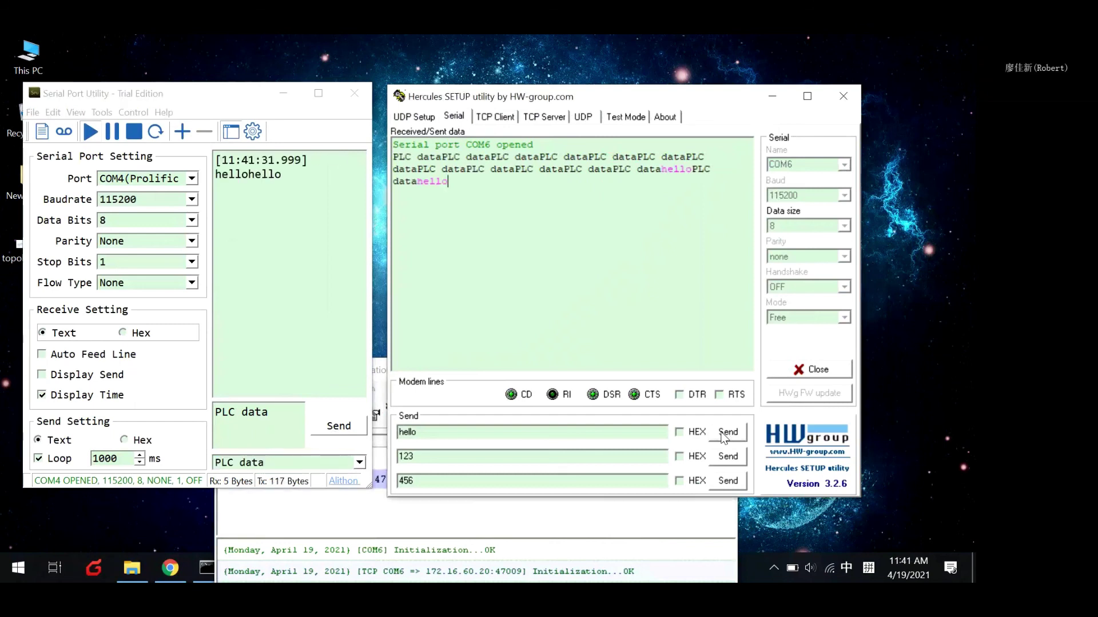
click(722, 437)
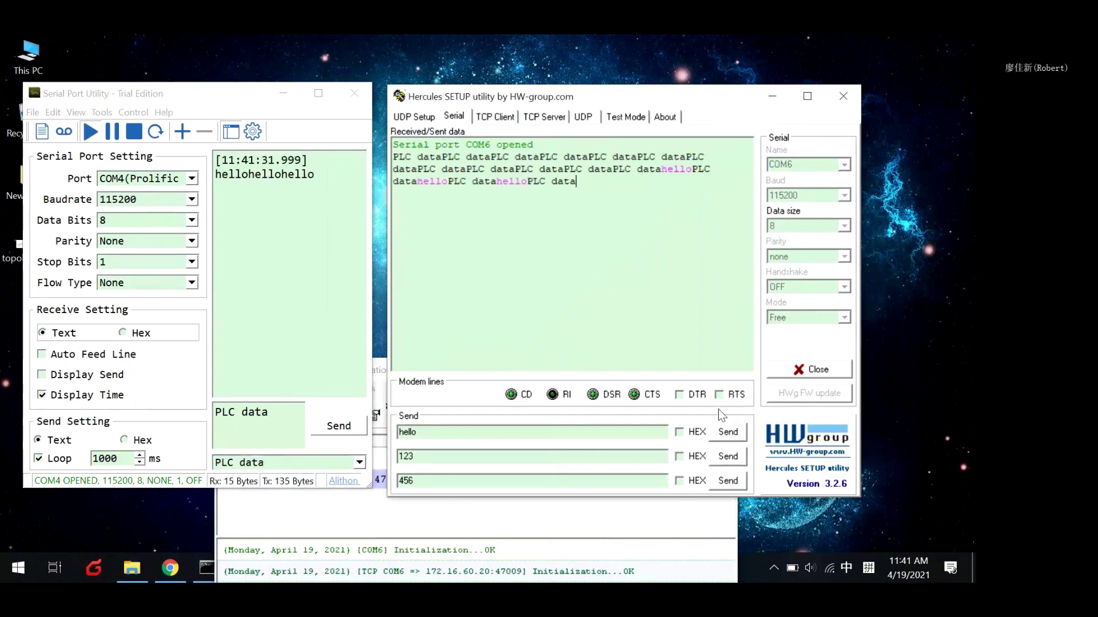
click(722, 438)
key(alt+Tab)
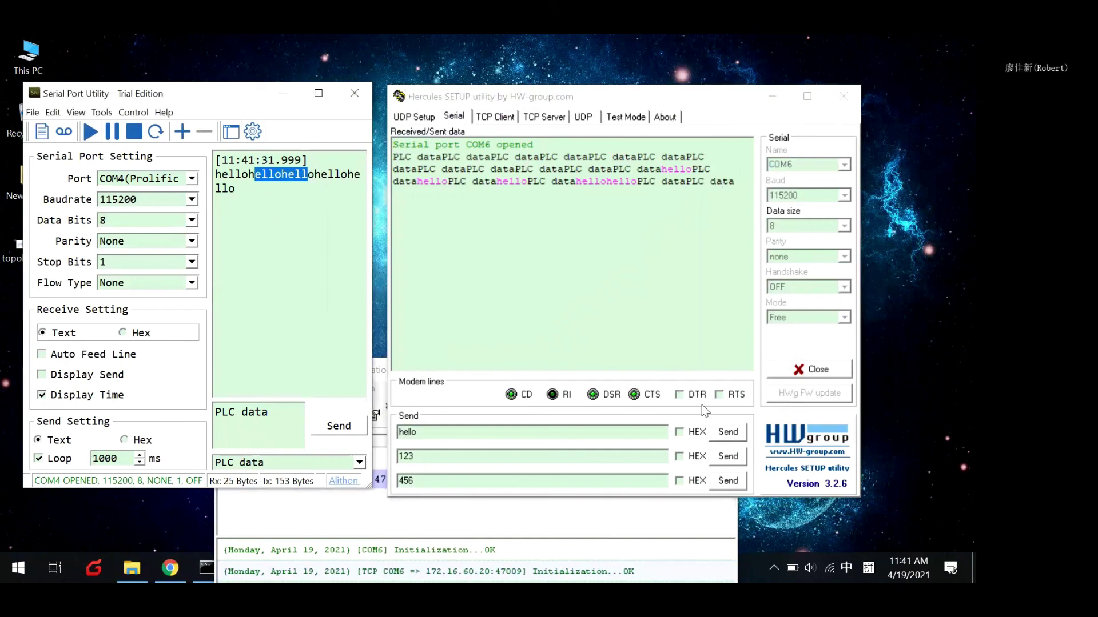
click(731, 438)
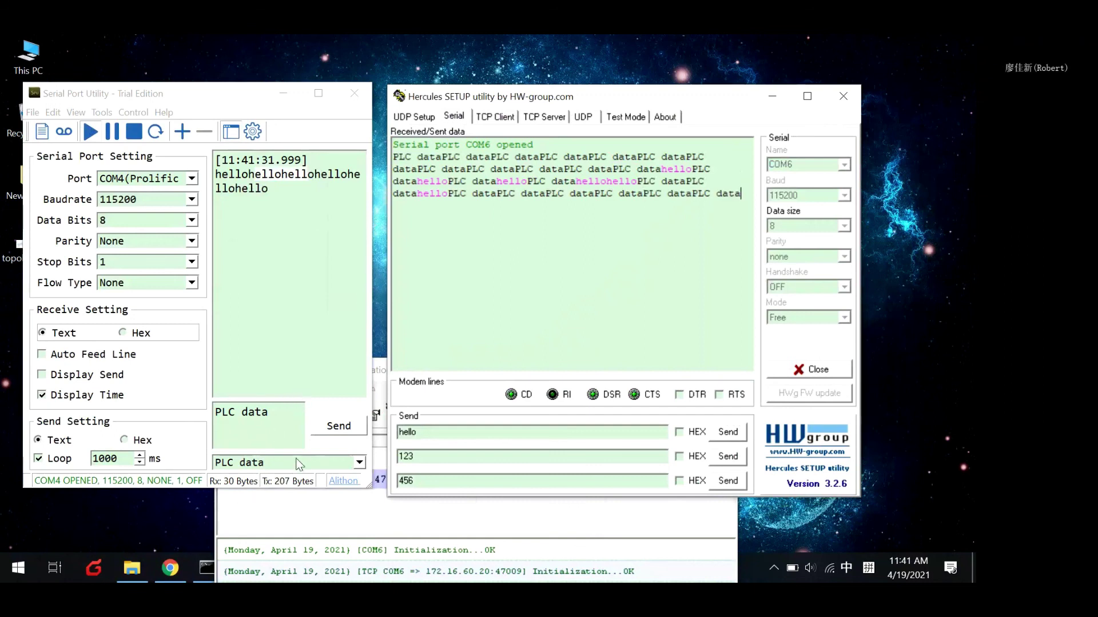
click(295, 527)
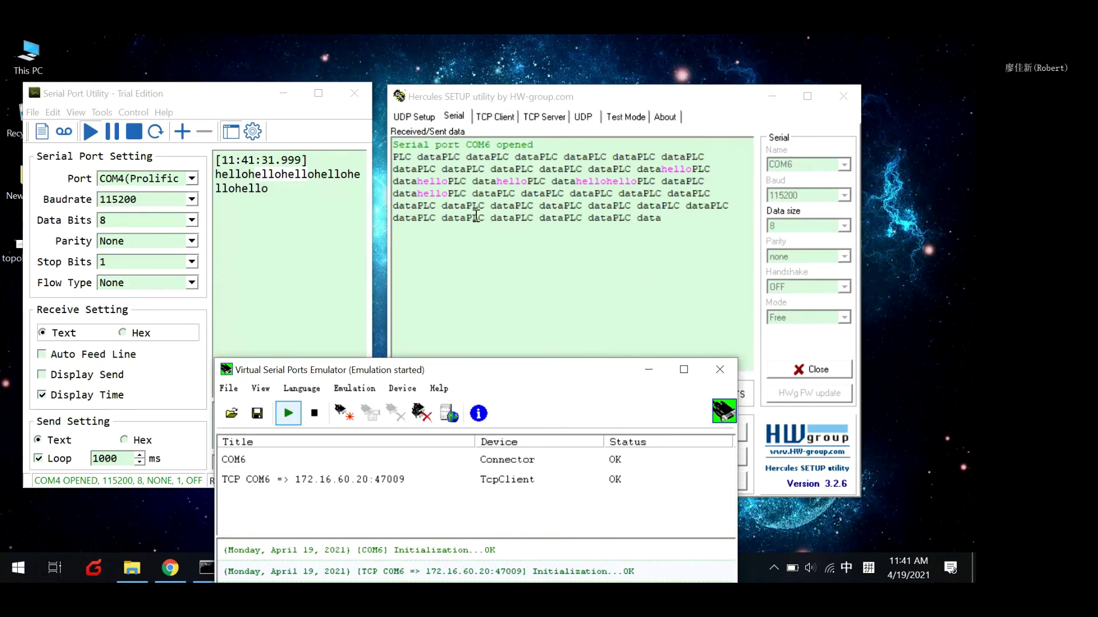
click(321, 266)
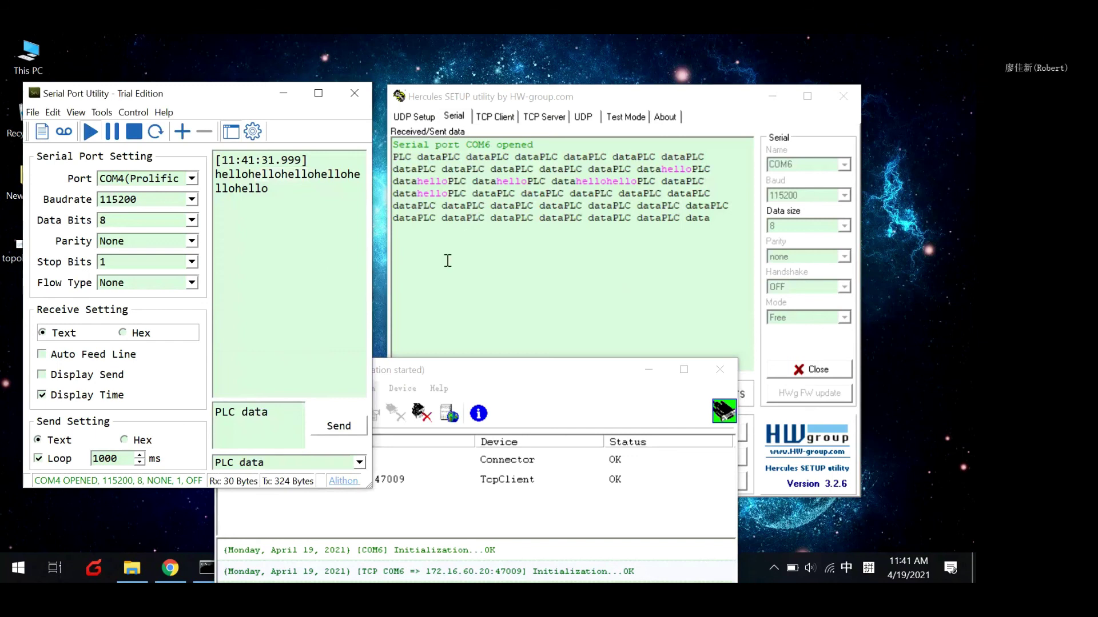
click(479, 261)
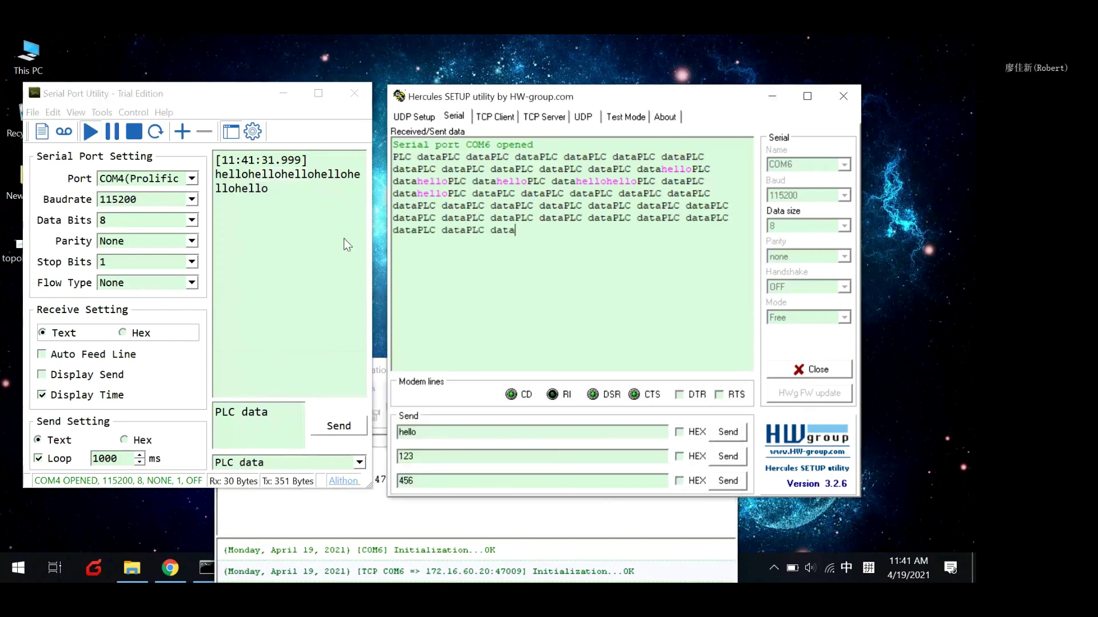